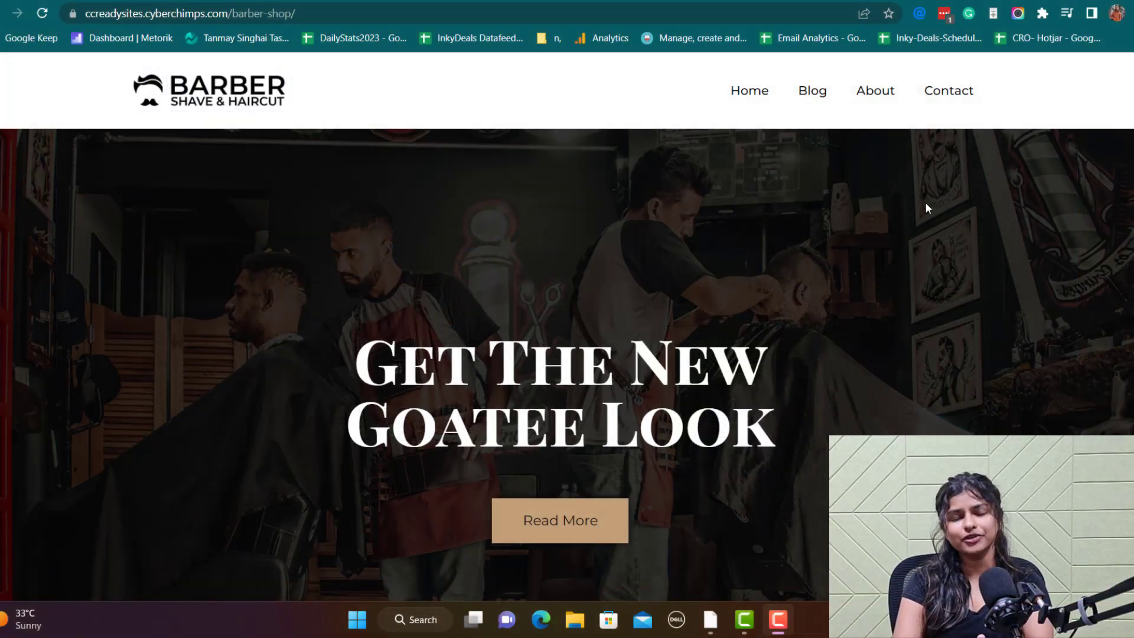
- Scroll the Barber Shop demo page from the hero down to the footer's contact details
{"action": "scroll", "coordinate": [925, 202], "scroll_direction": "down", "scroll_amount": 5}
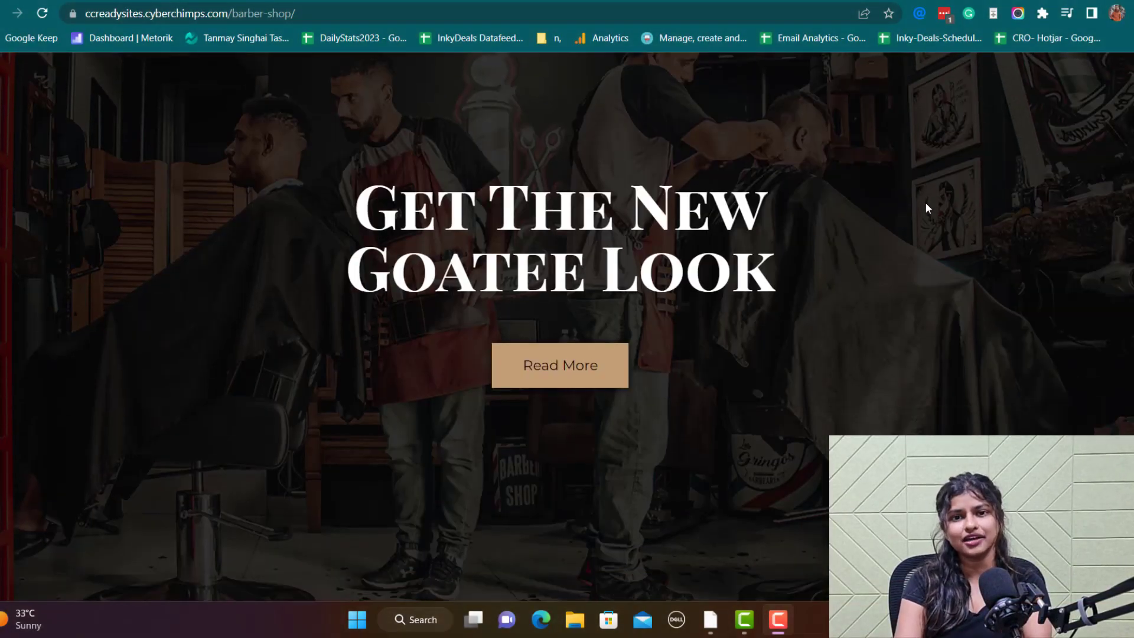
{"action": "scroll", "coordinate": [926, 204], "scroll_direction": "down", "scroll_amount": 8}
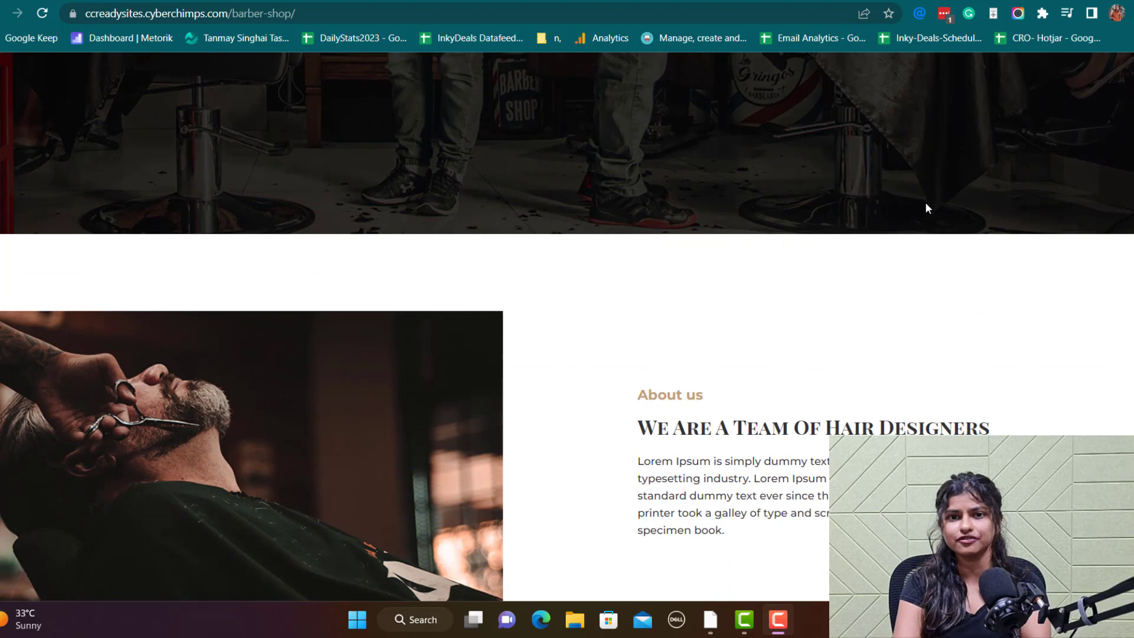
{"action": "scroll", "coordinate": [926, 203], "scroll_direction": "down", "scroll_amount": 6}
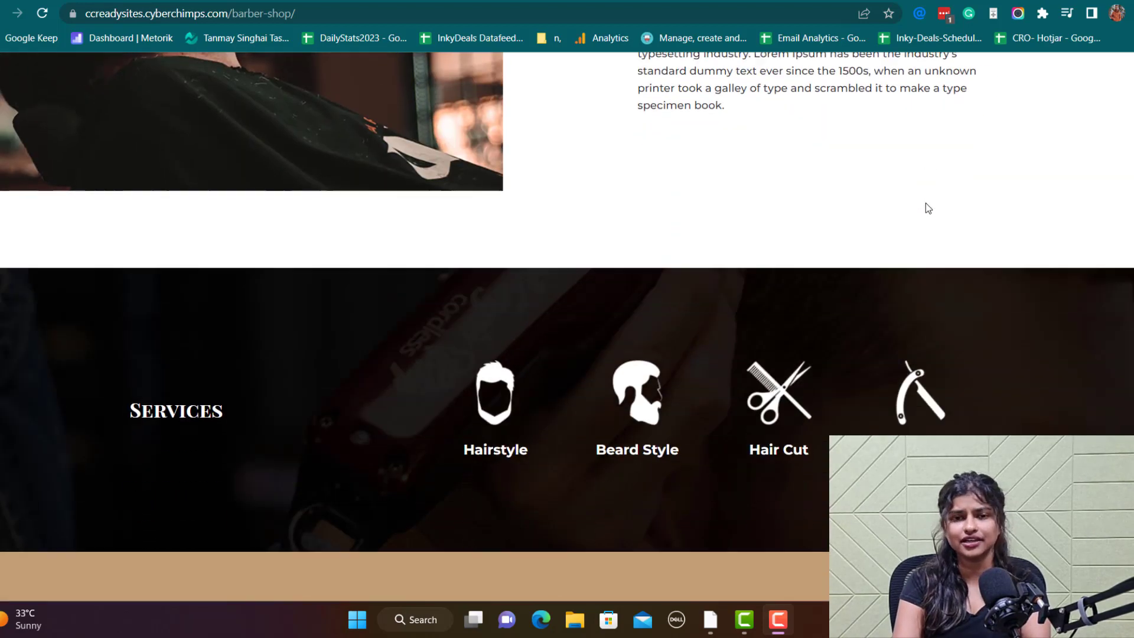
{"action": "scroll", "coordinate": [926, 205], "scroll_direction": "down", "scroll_amount": 6}
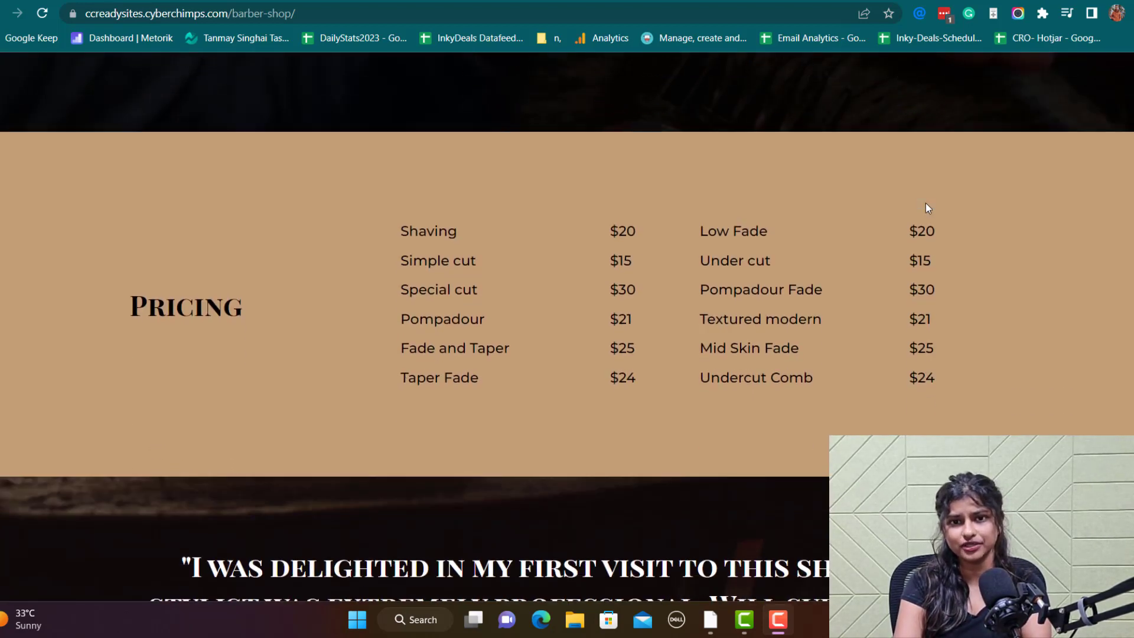
{"action": "scroll", "coordinate": [926, 203], "scroll_direction": "down", "scroll_amount": 6}
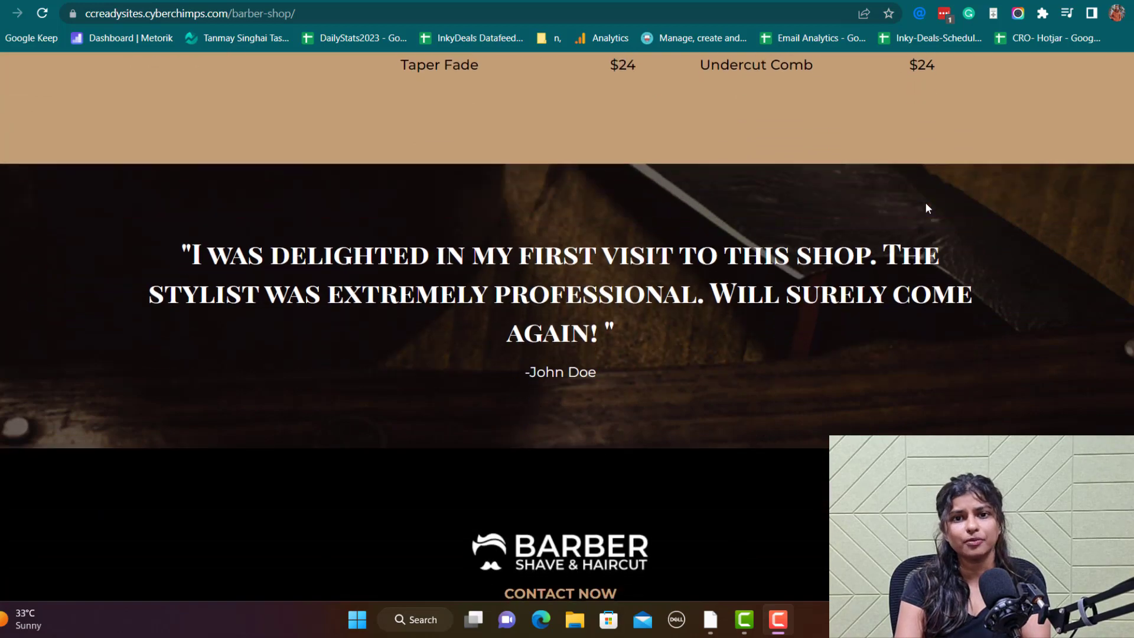
{"action": "scroll", "coordinate": [925, 204], "scroll_direction": "down", "scroll_amount": 2}
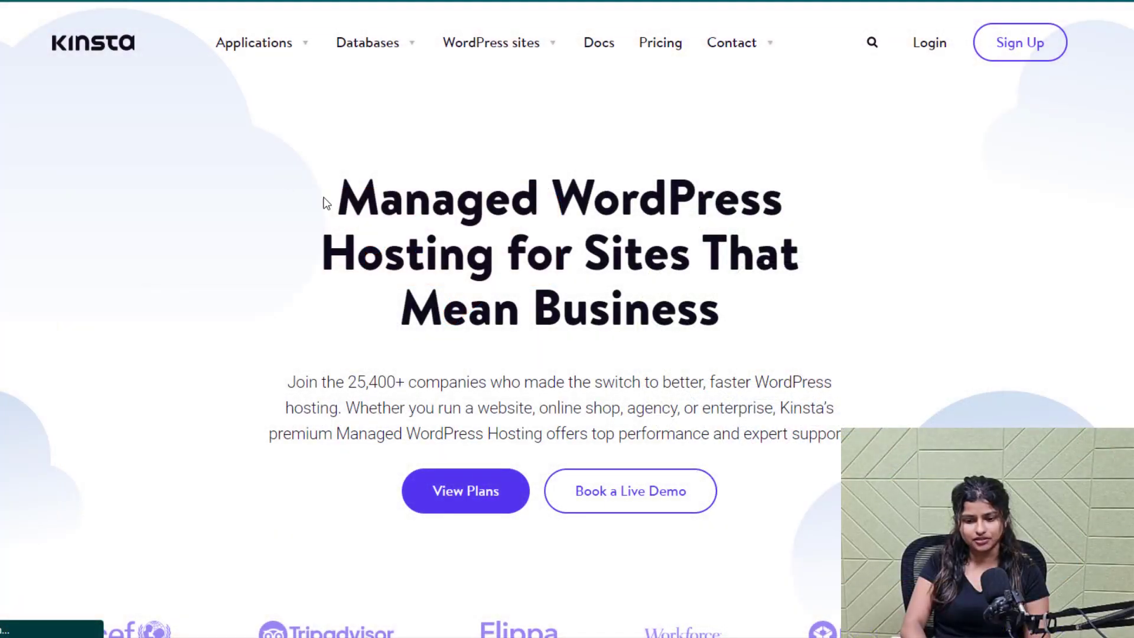
- Read the Kinsta homepage's Managed WordPress Hosting intro and features, highlighting headings along the way
{"action": "left_click_drag", "start_coordinate": [328, 201], "coordinate": [721, 307]}
{"action": "scroll", "coordinate": [587, 271], "scroll_direction": "down", "scroll_amount": 3}
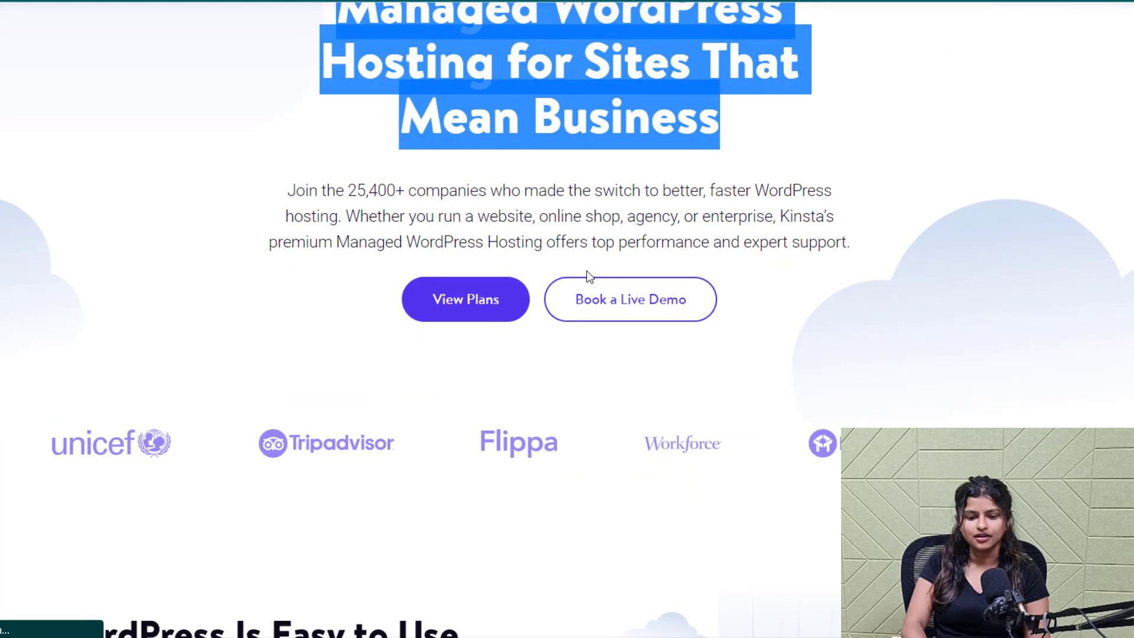
{"action": "scroll", "coordinate": [586, 270], "scroll_direction": "down", "scroll_amount": 10}
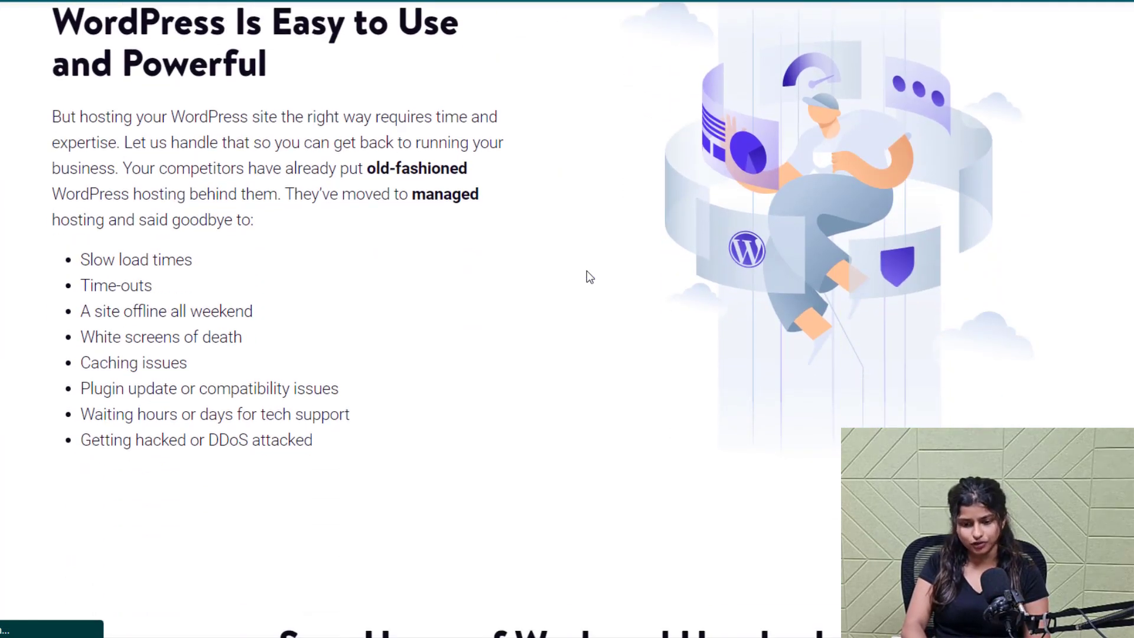
{"action": "left_click_drag", "start_coordinate": [76, 264], "coordinate": [416, 433]}
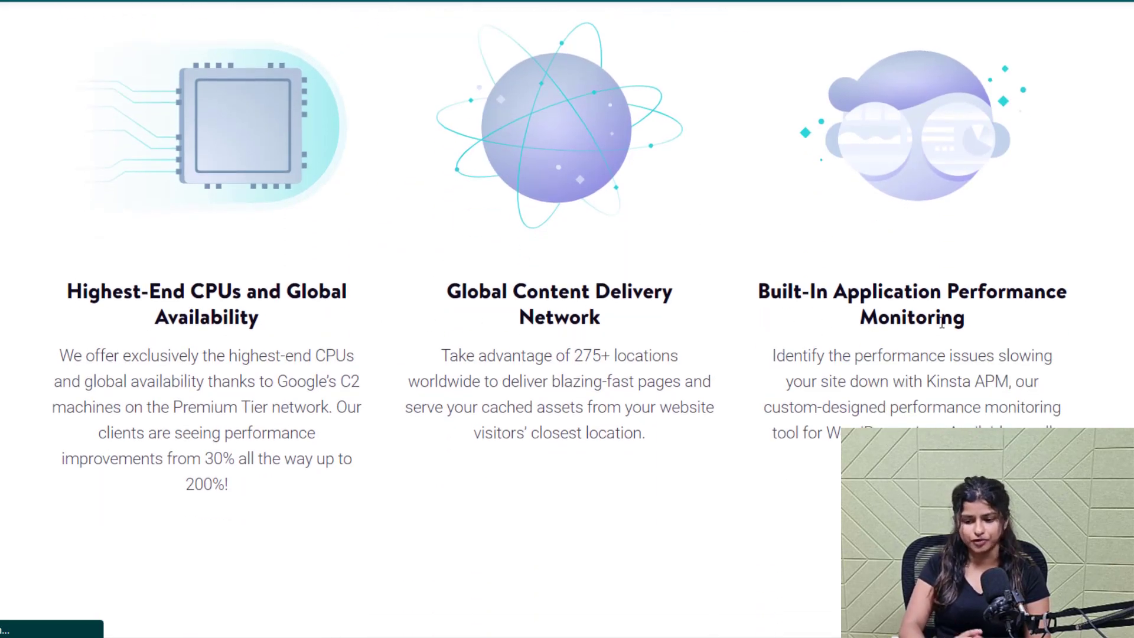
{"action": "scroll", "coordinate": [532, 324], "scroll_direction": "down", "scroll_amount": 9}
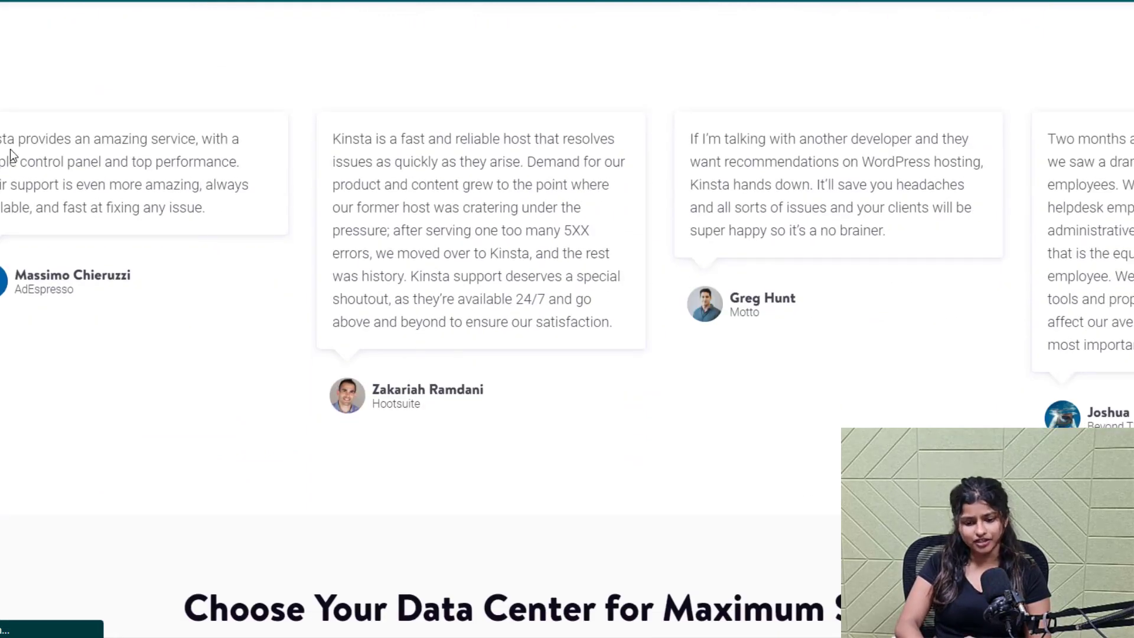
{"action": "scroll", "coordinate": [542, 275], "scroll_direction": "down", "scroll_amount": 8}
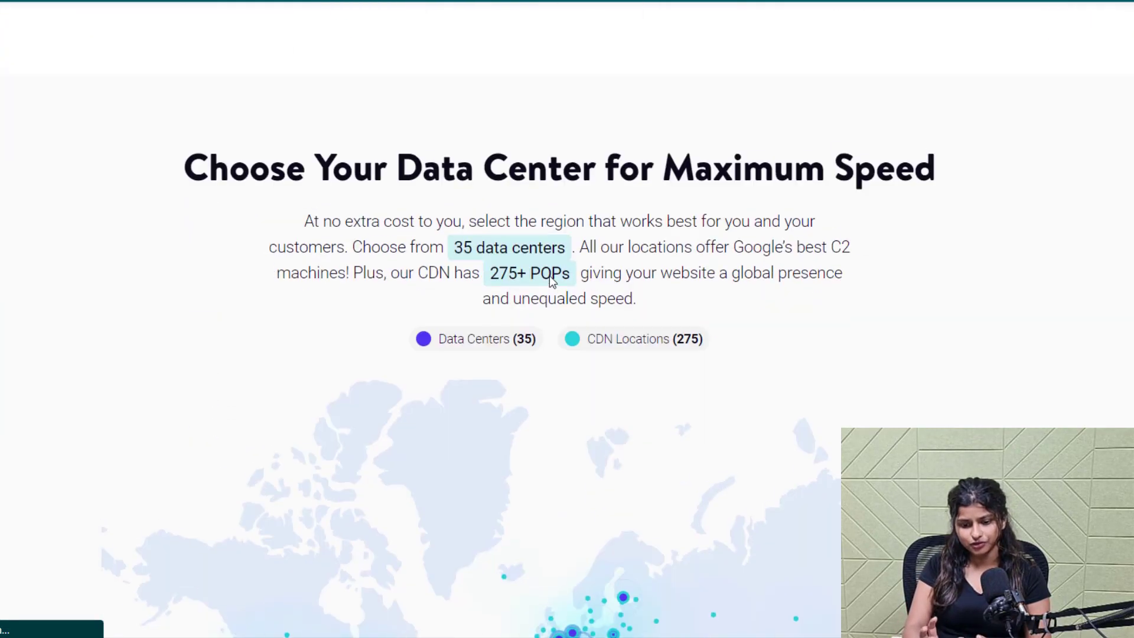
{"action": "scroll", "coordinate": [844, 216], "scroll_direction": "down", "scroll_amount": 9}
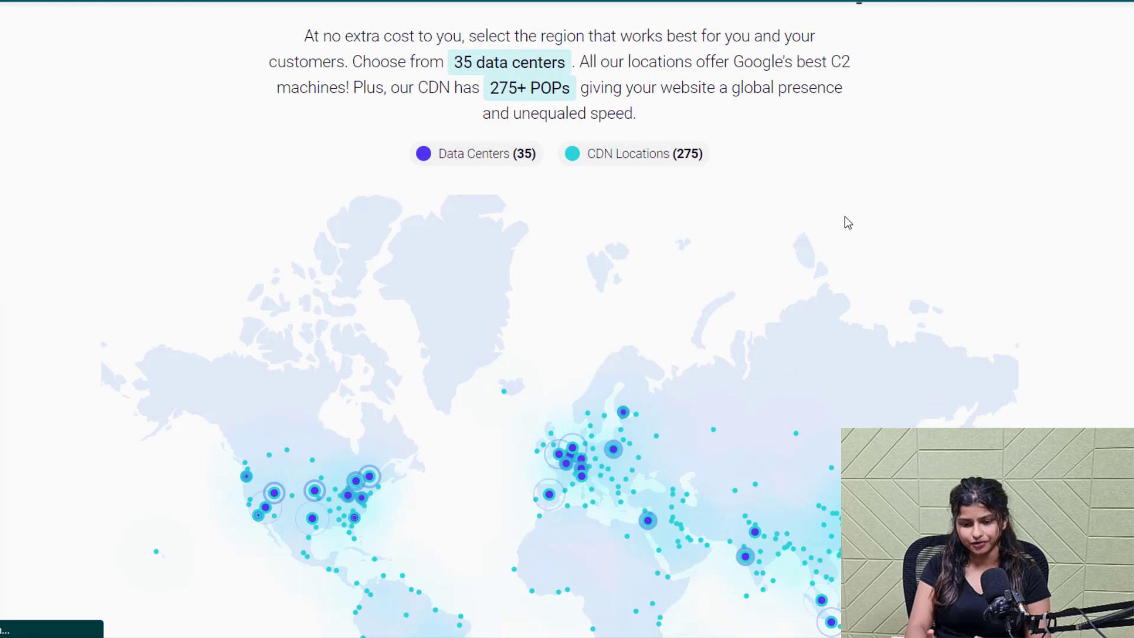
{"action": "scroll", "coordinate": [839, 229], "scroll_direction": "down", "scroll_amount": 6}
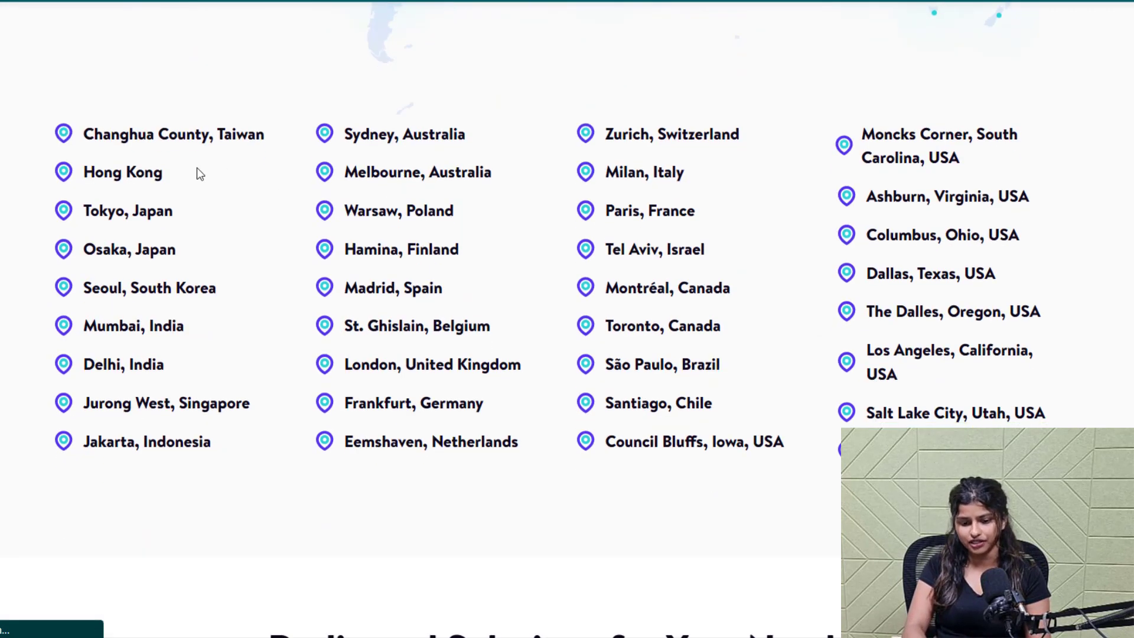
- Continue down past the Start a New WordPress Journey heading to the Cloudflare Enterprise section
{"action": "scroll", "coordinate": [424, 366], "scroll_direction": "down", "scroll_amount": 8}
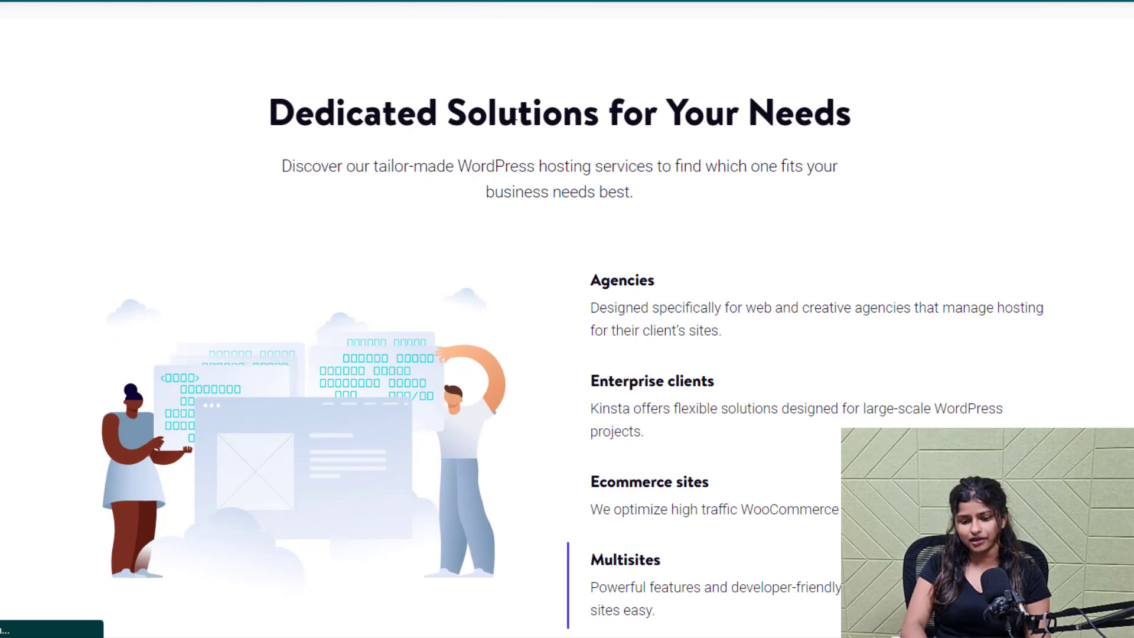
{"action": "scroll", "coordinate": [276, 69], "scroll_direction": "down", "scroll_amount": 2}
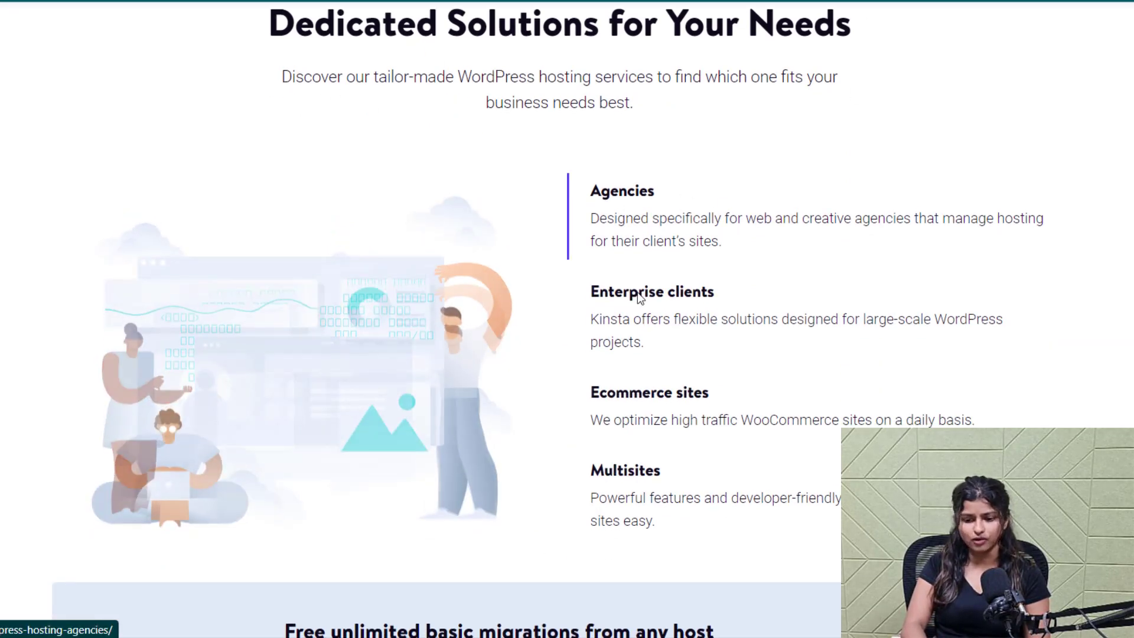
{"action": "scroll", "coordinate": [625, 414], "scroll_direction": "down", "scroll_amount": 15}
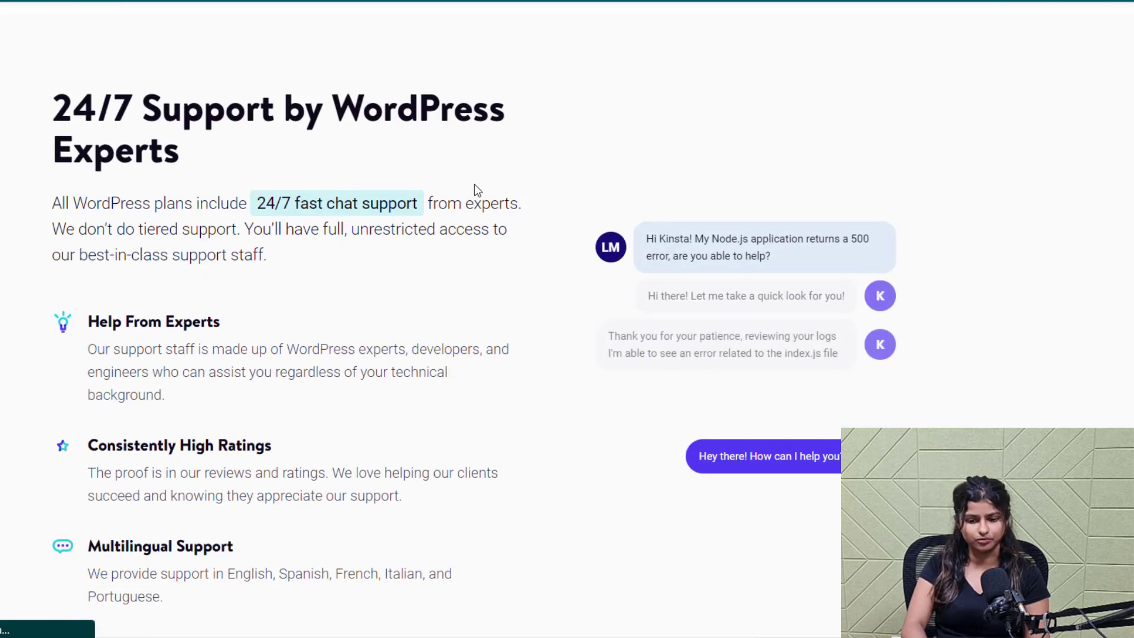
{"action": "scroll", "coordinate": [582, 256], "scroll_direction": "down", "scroll_amount": 3}
{"action": "scroll", "coordinate": [581, 259], "scroll_direction": "down", "scroll_amount": 9}
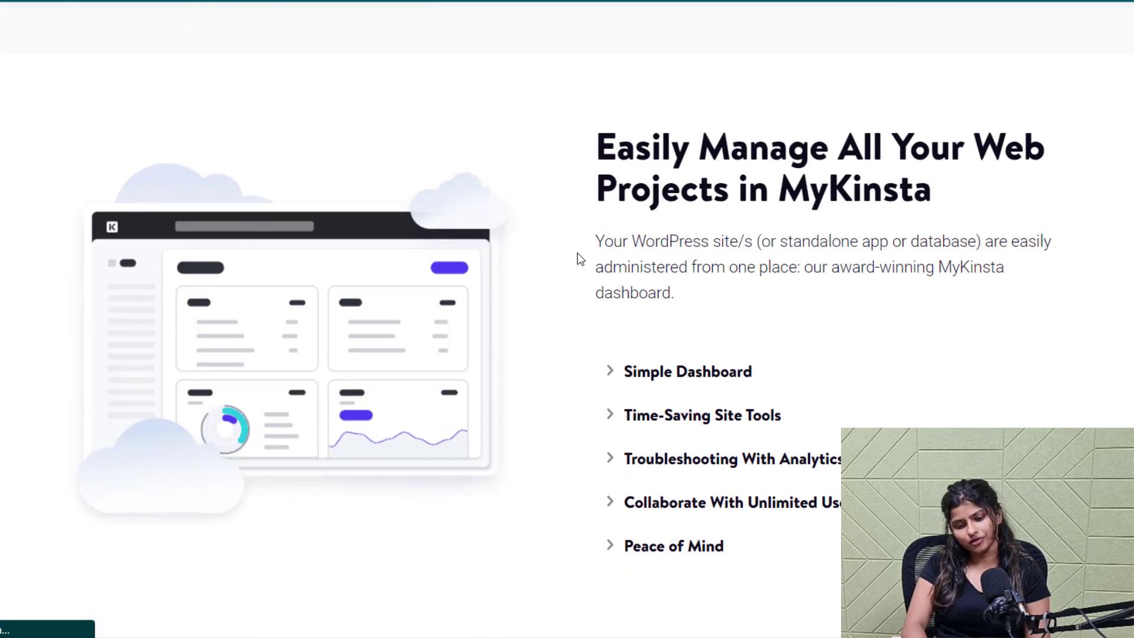
{"action": "scroll", "coordinate": [835, 180], "scroll_direction": "down", "scroll_amount": 9}
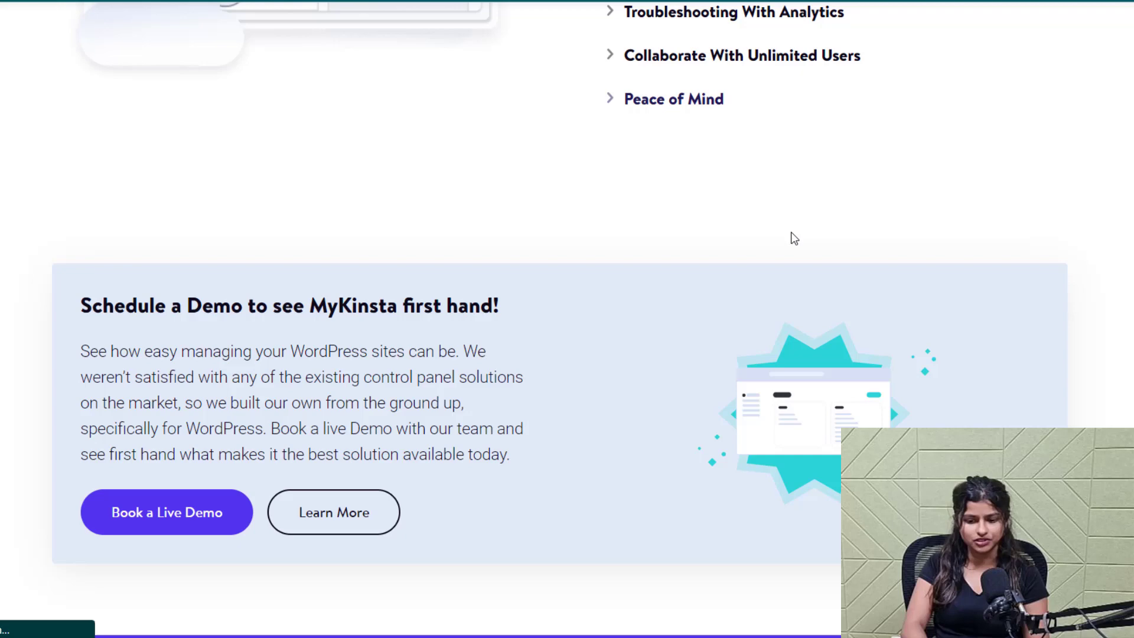
{"action": "scroll", "coordinate": [710, 213], "scroll_direction": "down", "scroll_amount": 8}
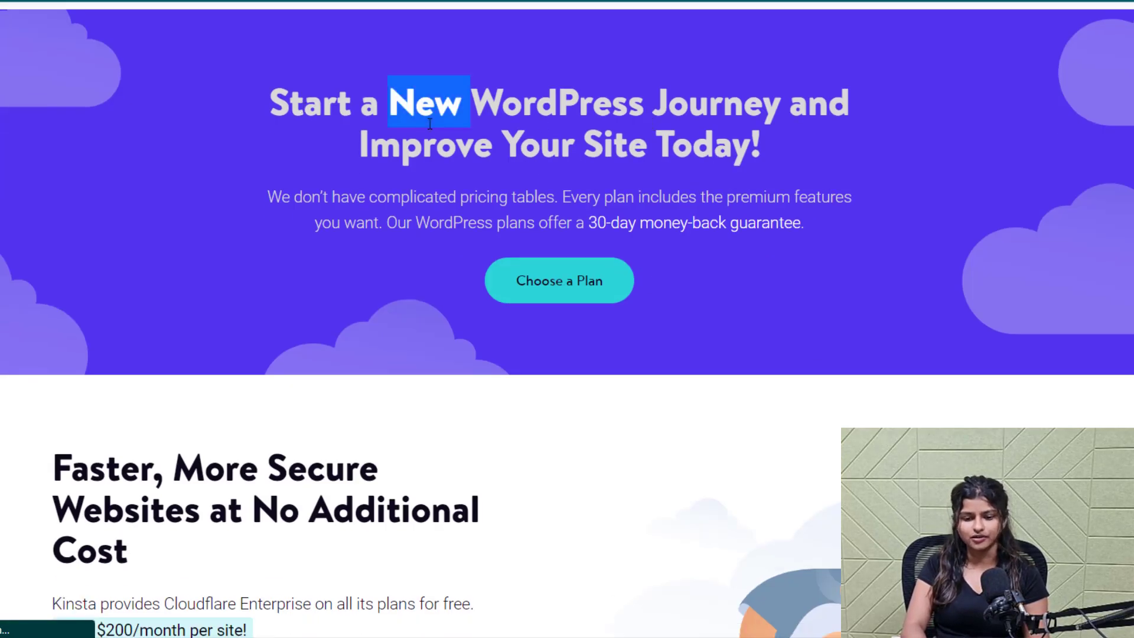
{"action": "triple_click", "coordinate": [430, 124]}
{"action": "left_click", "coordinate": [604, 394]}
{"action": "scroll", "coordinate": [604, 394], "scroll_direction": "down", "scroll_amount": 6}
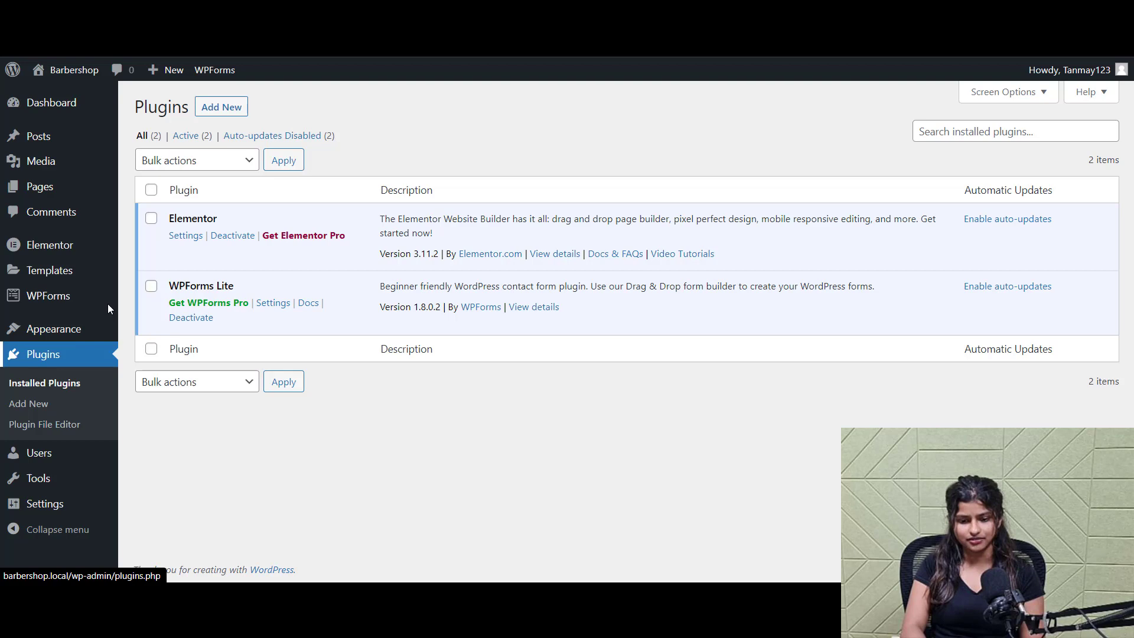
- Search Add New plugins for 'responsive starter template' and install Responsive Starter Templates
{"action": "left_click", "coordinate": [222, 107]}
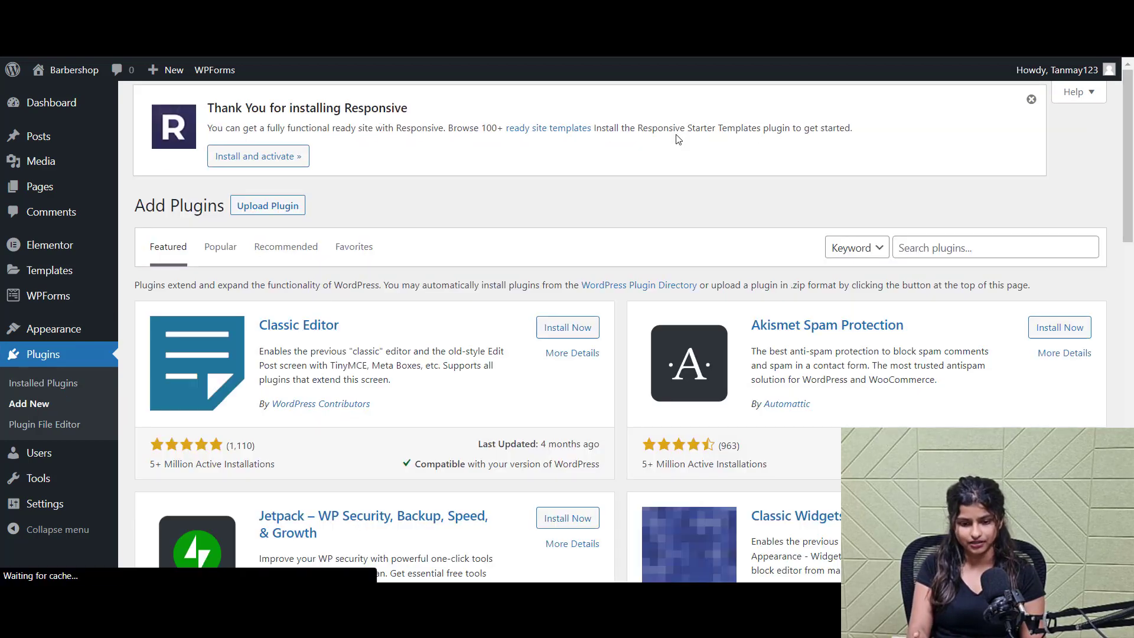
{"action": "left_click", "coordinate": [930, 243]}
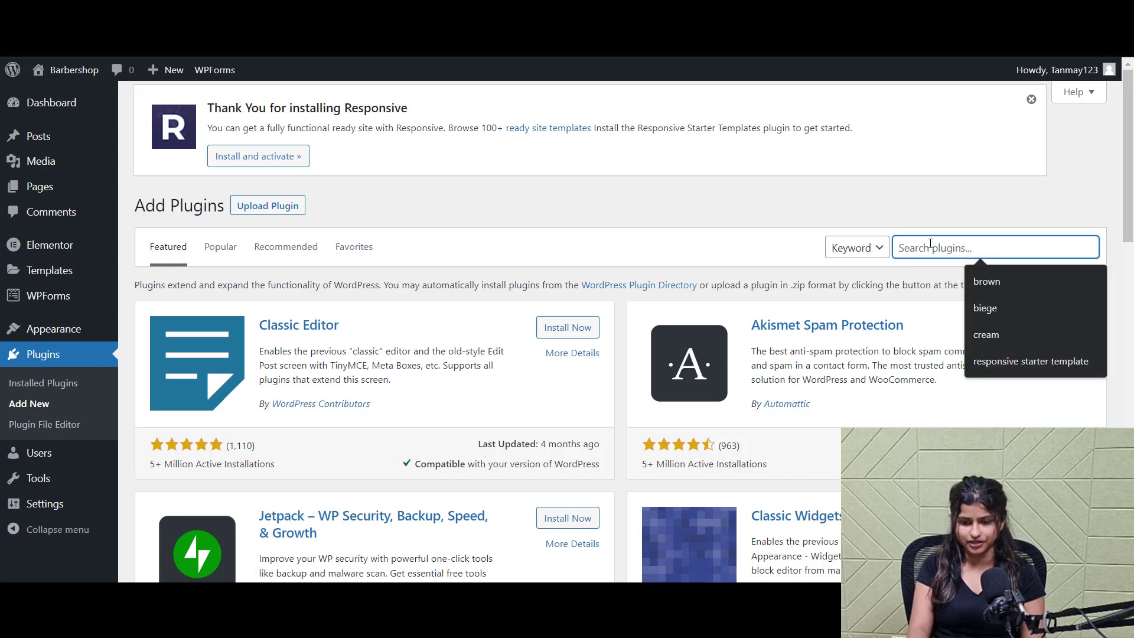
{"action": "type", "text": "res"}
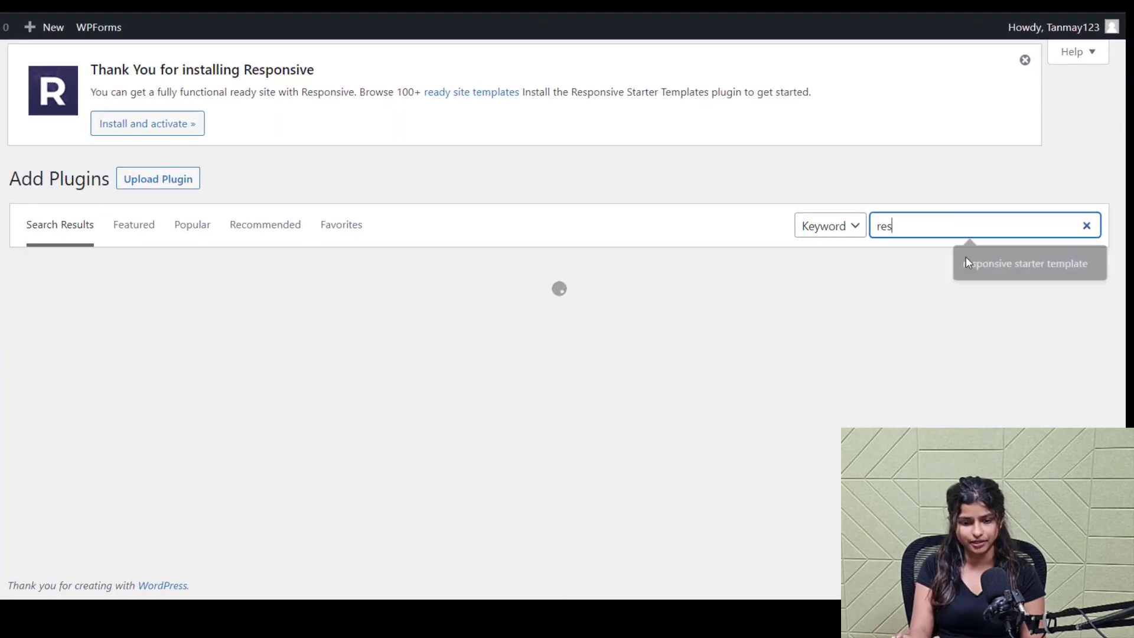
{"action": "type", "text": "po"}
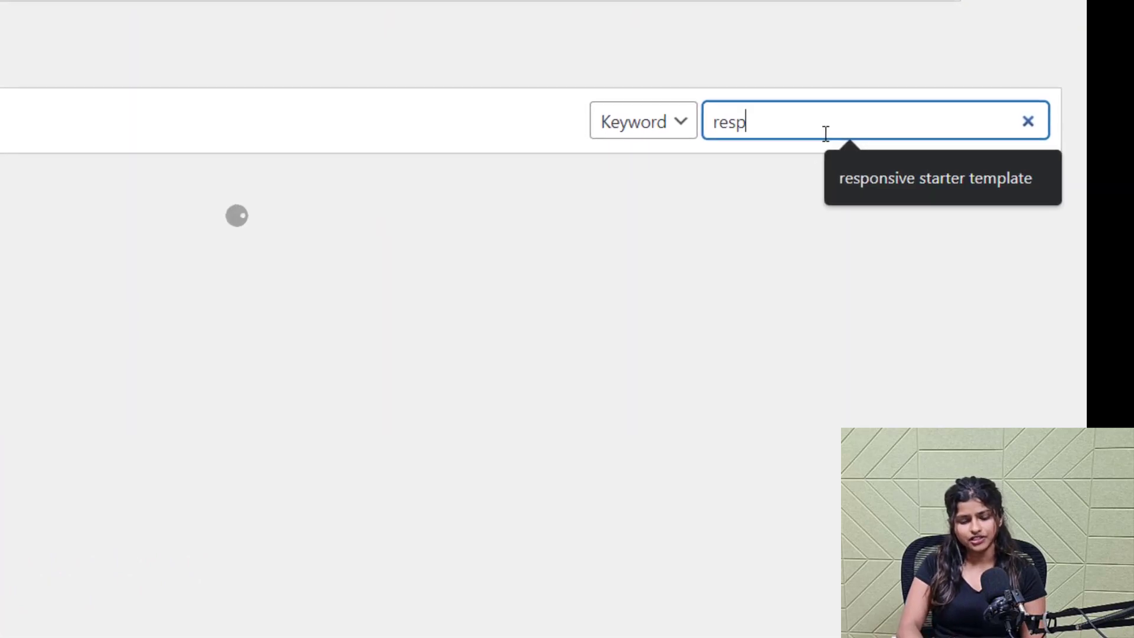
{"action": "left_click", "coordinate": [914, 211]}
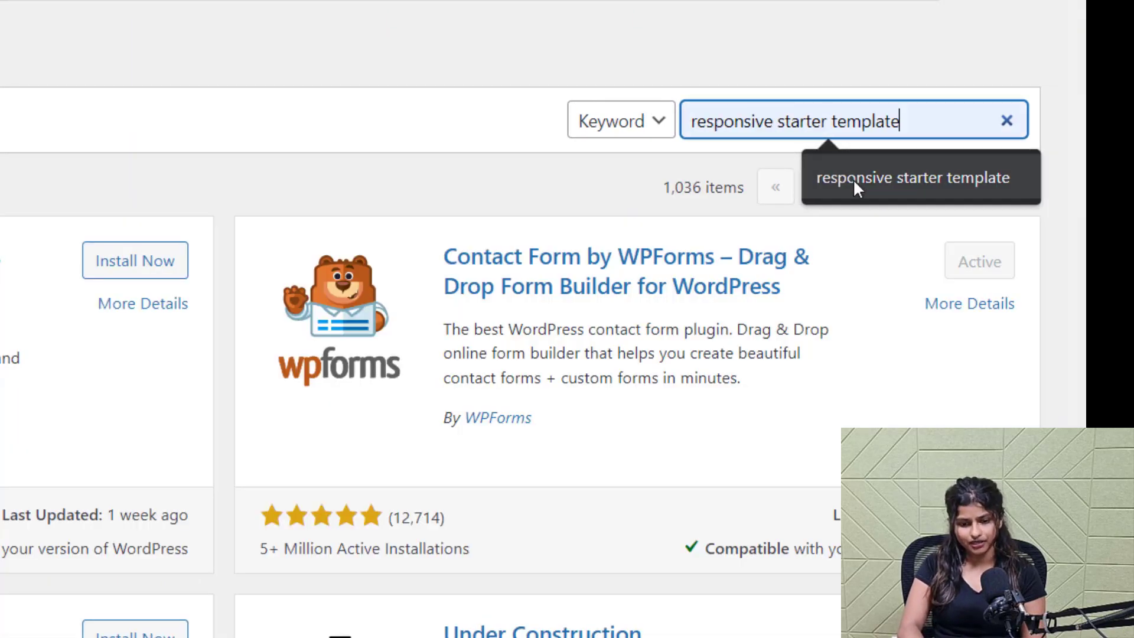
{"action": "left_click", "coordinate": [854, 182]}
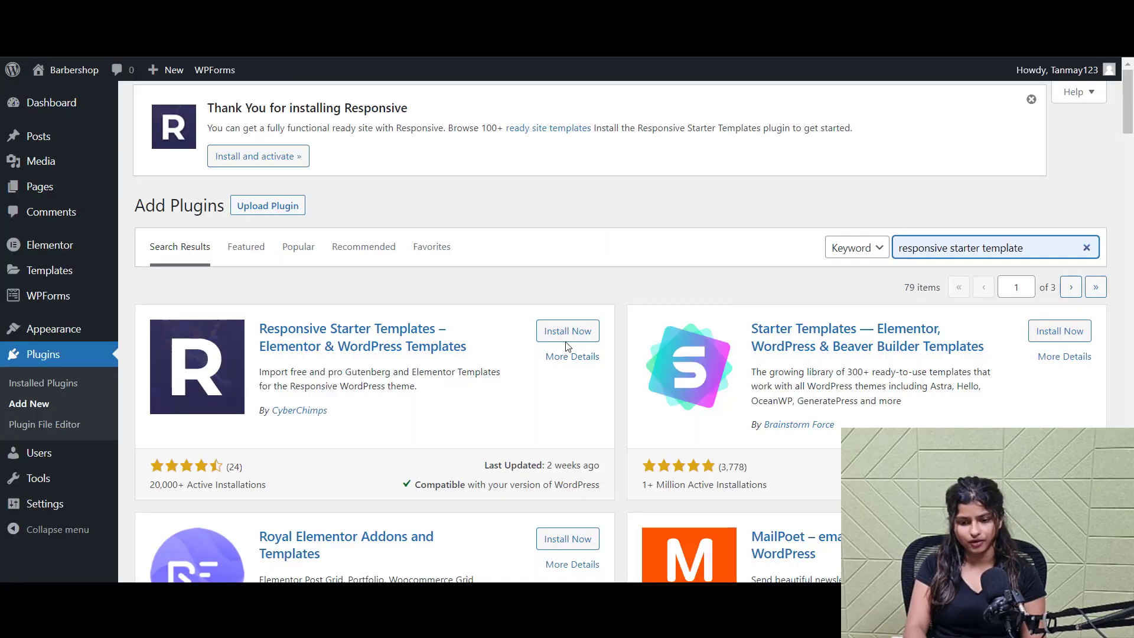
{"action": "left_click", "coordinate": [567, 334]}
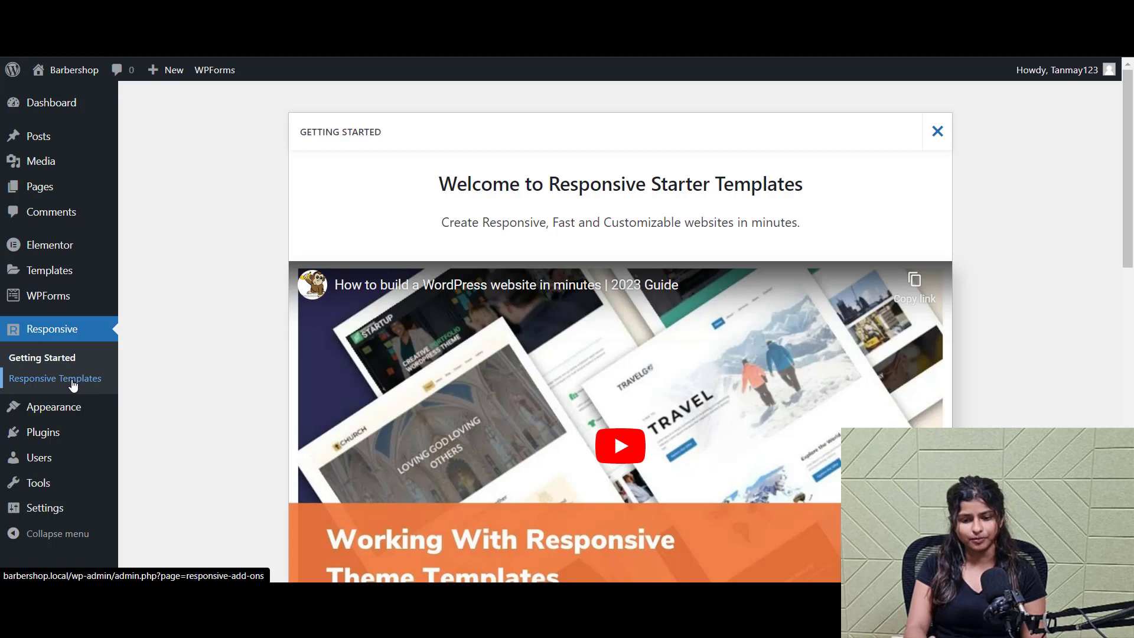
- Search the Responsive Templates library for 'Barber' and preview the Barber Shop template
{"action": "left_click", "coordinate": [73, 379]}
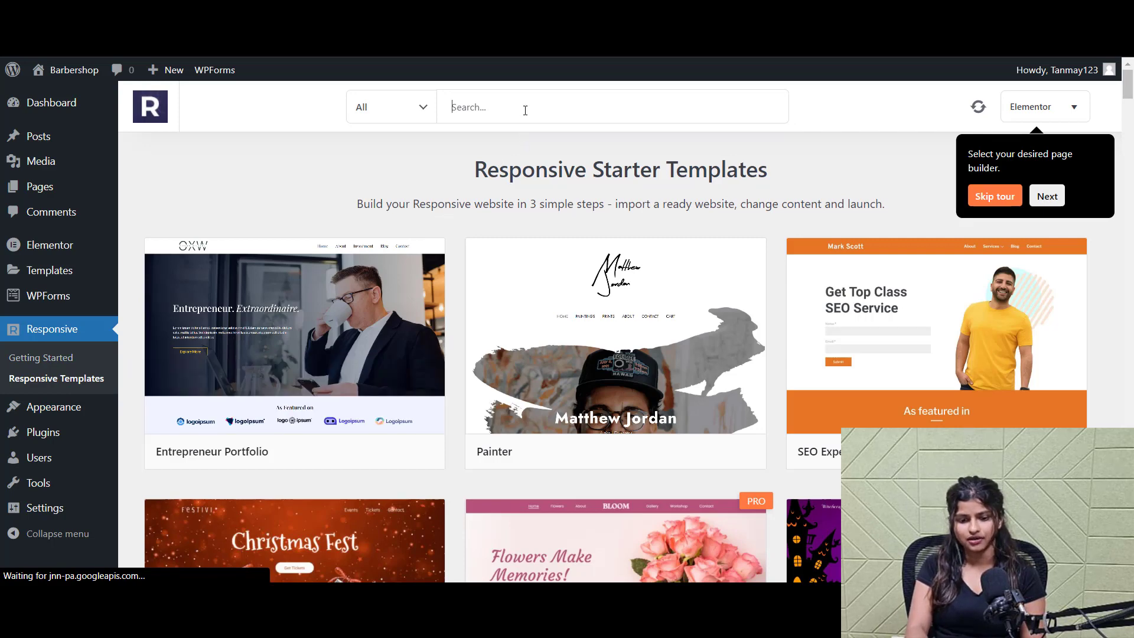
{"action": "left_click", "coordinate": [525, 110]}
{"action": "type", "text": "Barber"}
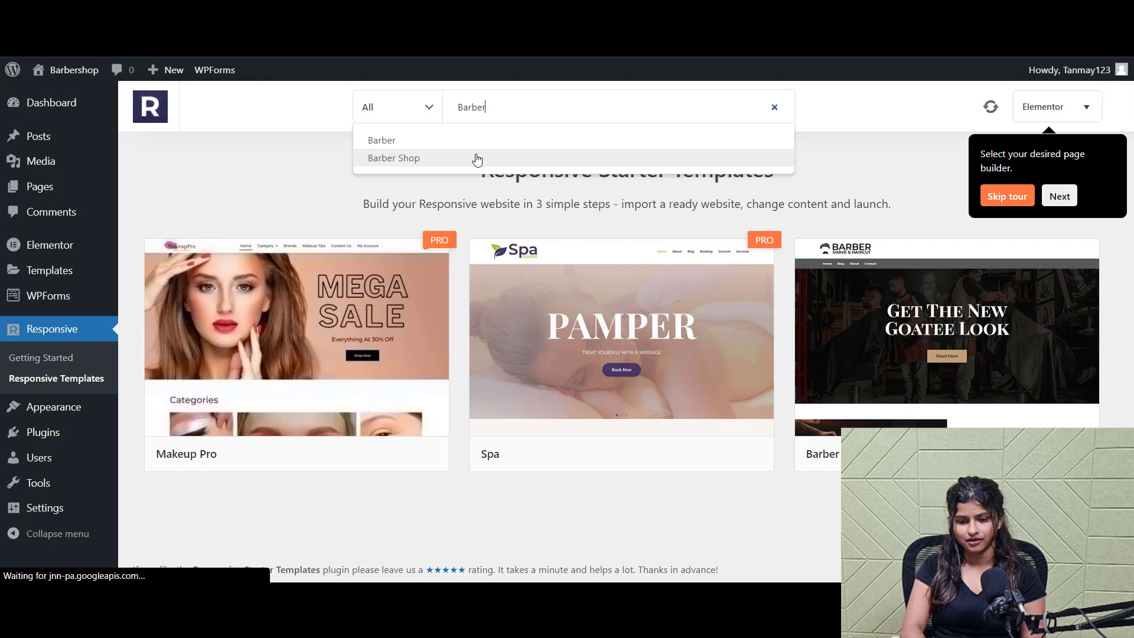
{"action": "left_click", "coordinate": [473, 159]}
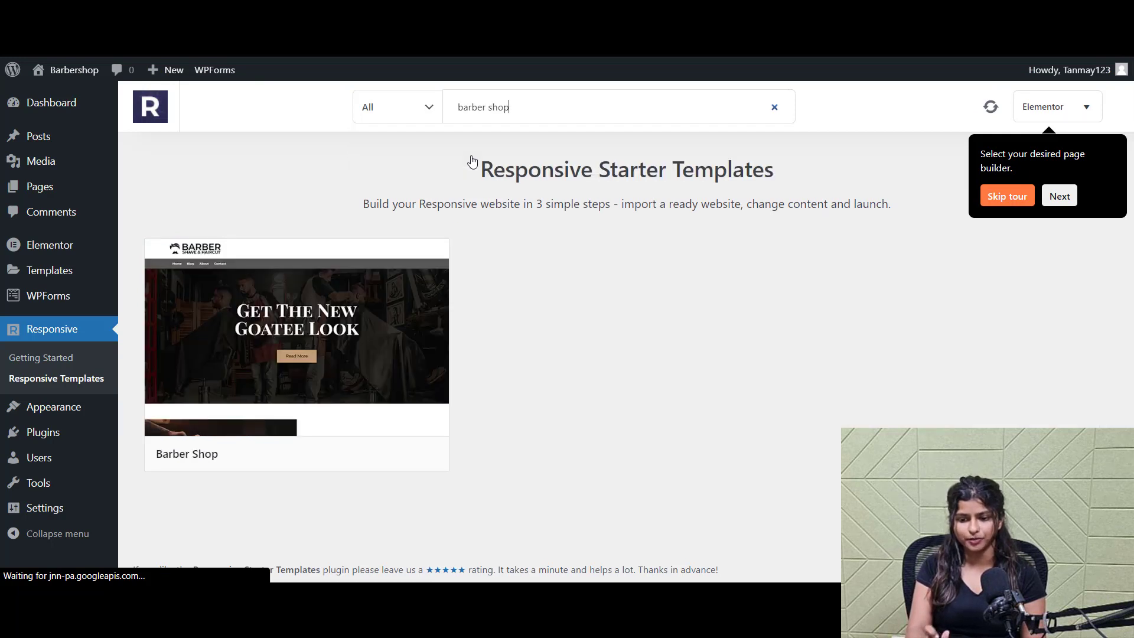
{"action": "mouse_move", "coordinate": [305, 370]}
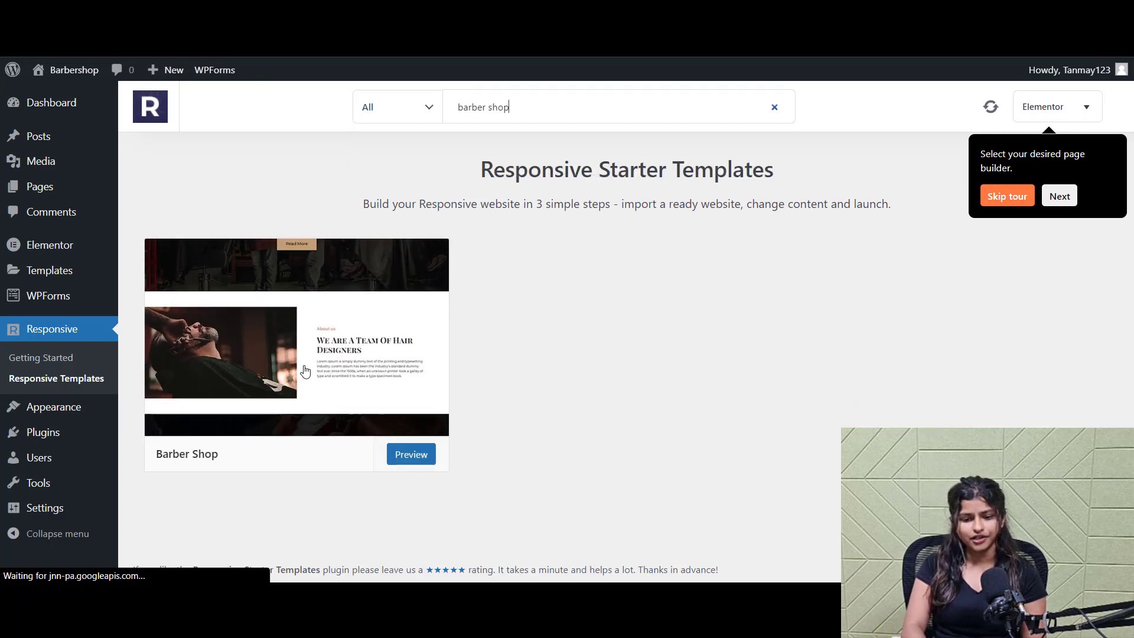
{"action": "left_click", "coordinate": [305, 370]}
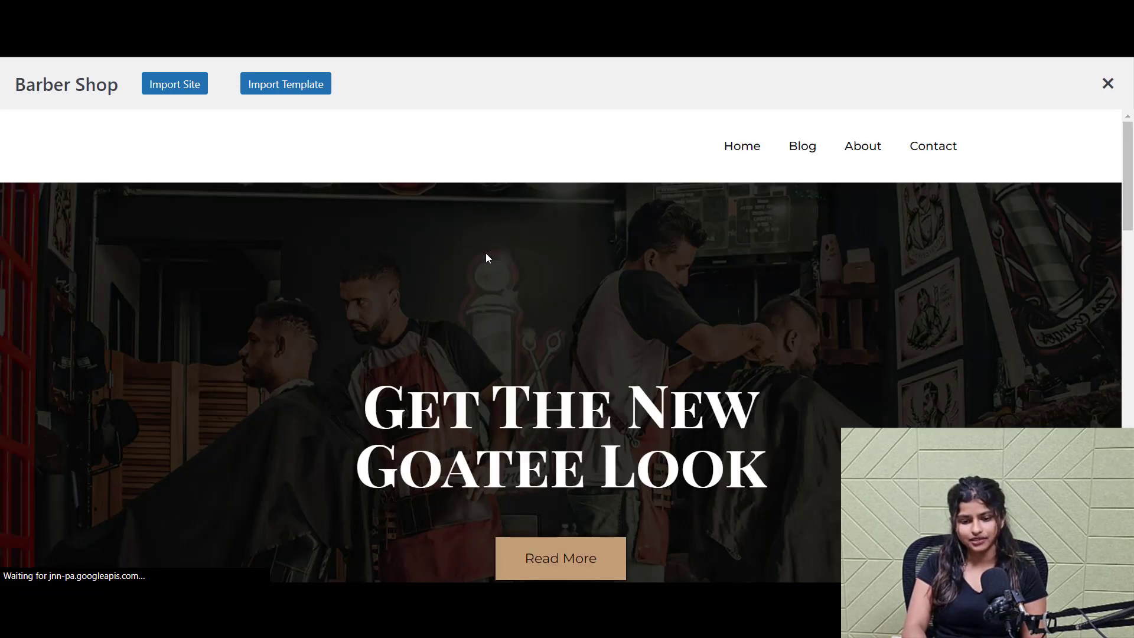
- Import the full Barber Shop template as the site, then launch the imported site
{"action": "left_click", "coordinate": [172, 90]}
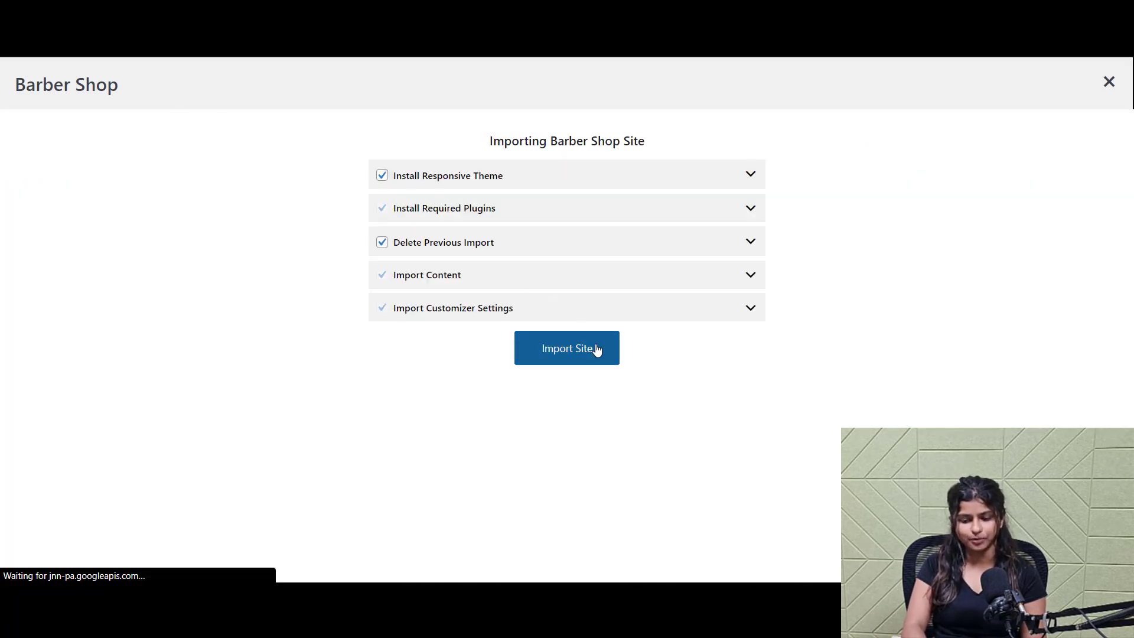
{"action": "left_click", "coordinate": [565, 349]}
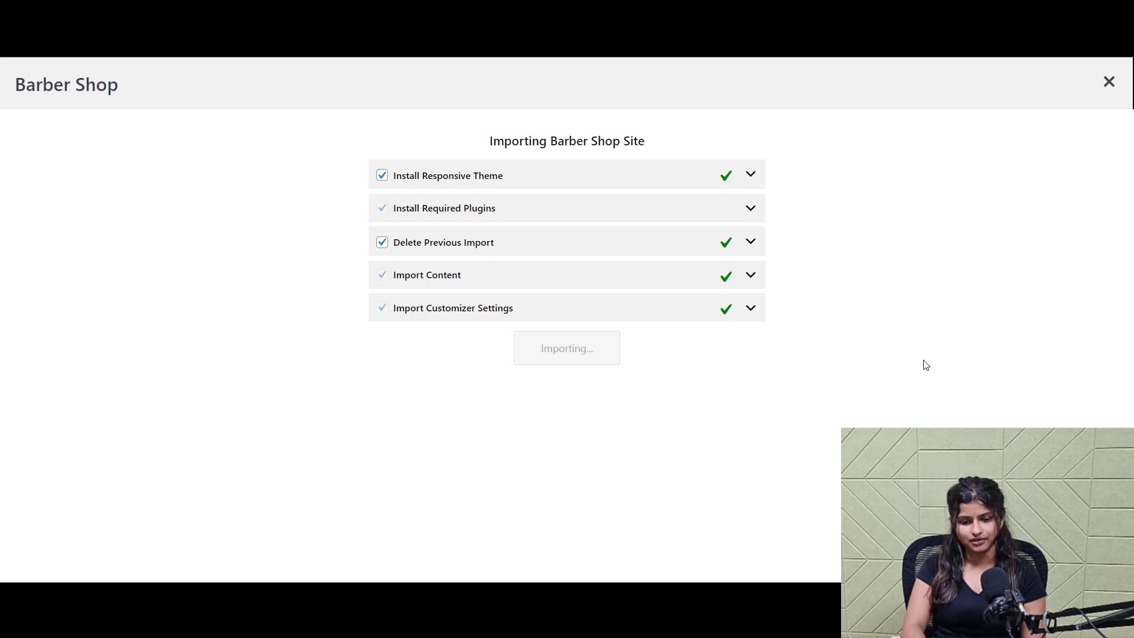
{"action": "left_click", "coordinate": [567, 351]}
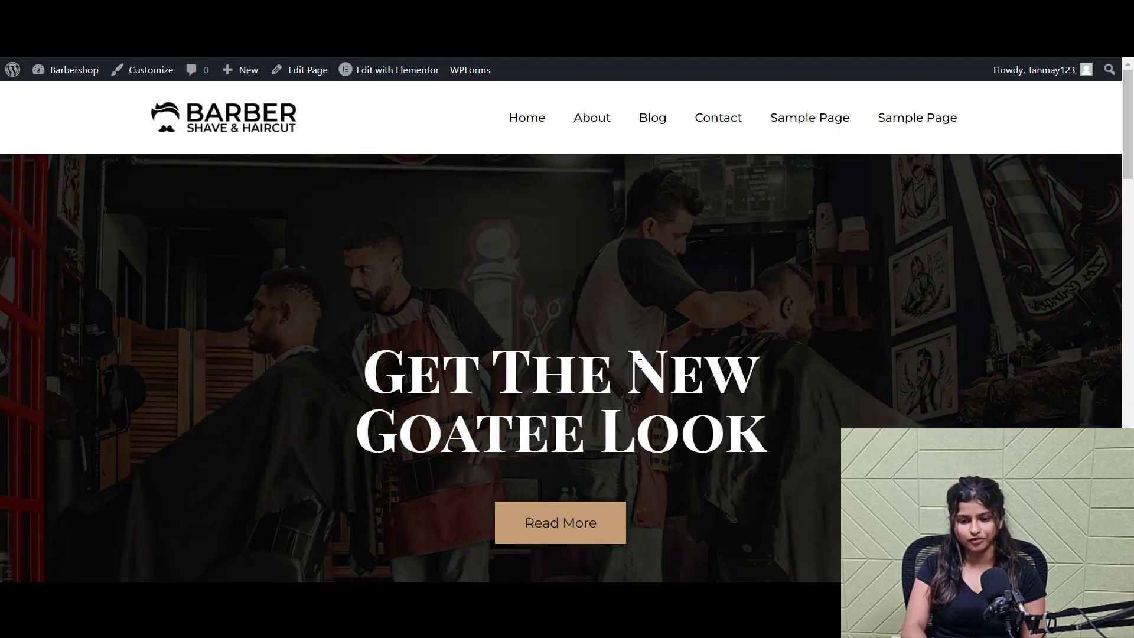
{"action": "scroll", "coordinate": [648, 375], "scroll_direction": "down", "scroll_amount": 15}
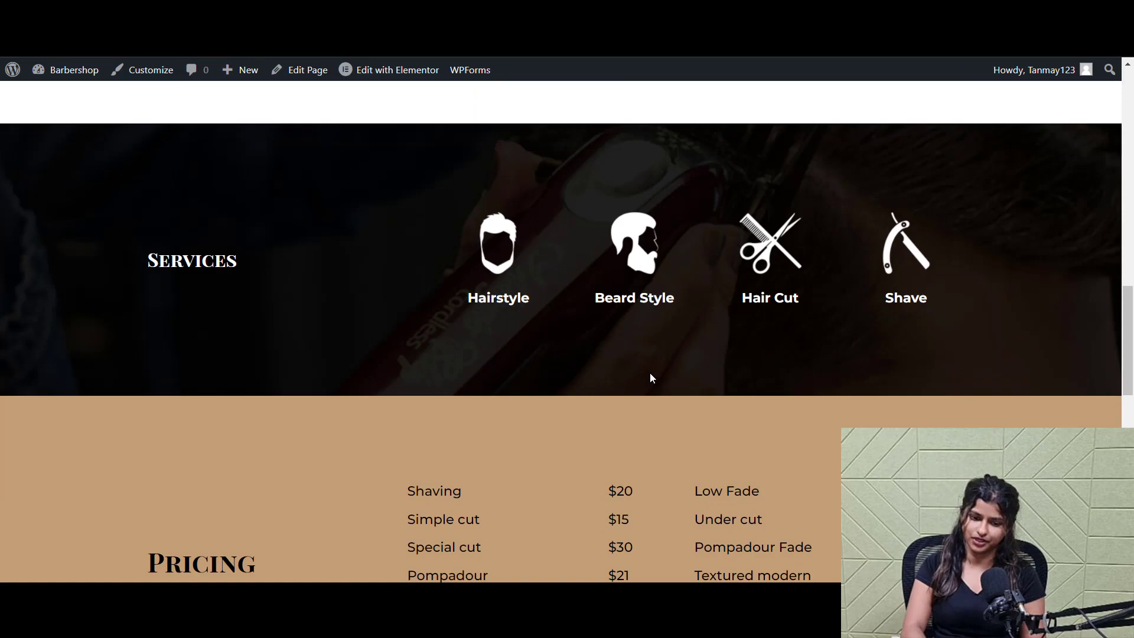
{"action": "scroll", "coordinate": [650, 377], "scroll_direction": "down", "scroll_amount": 10}
{"action": "scroll", "coordinate": [652, 375], "scroll_direction": "up", "scroll_amount": 5}
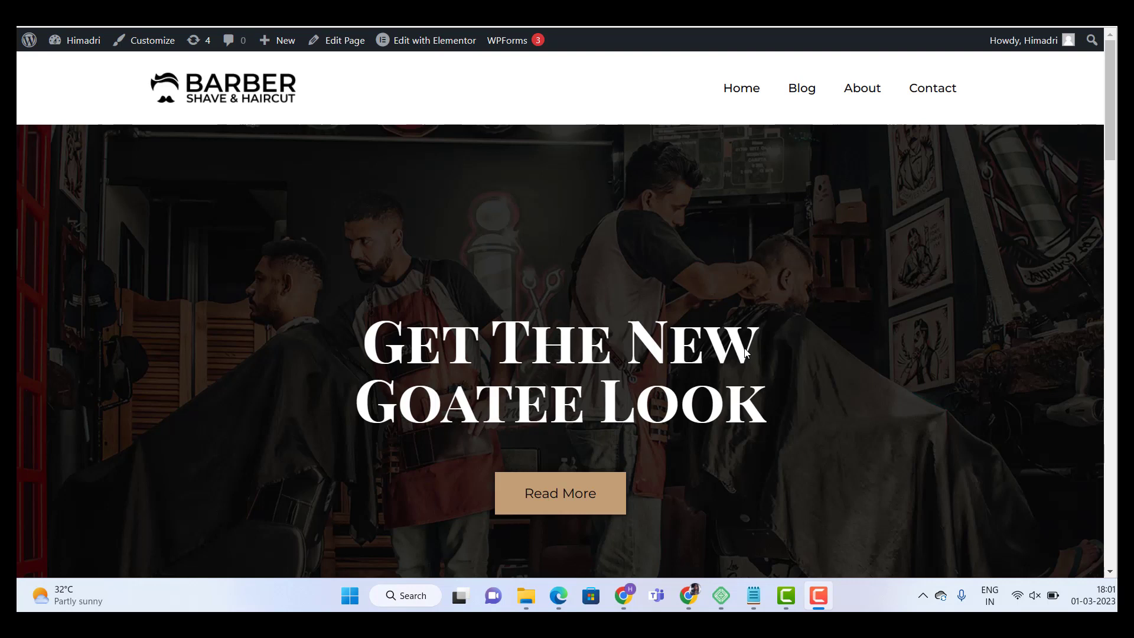
- Load the Barber Shop home page in Elementor using Edit with Elementor in the admin bar
{"action": "mouse_move", "coordinate": [421, 37]}
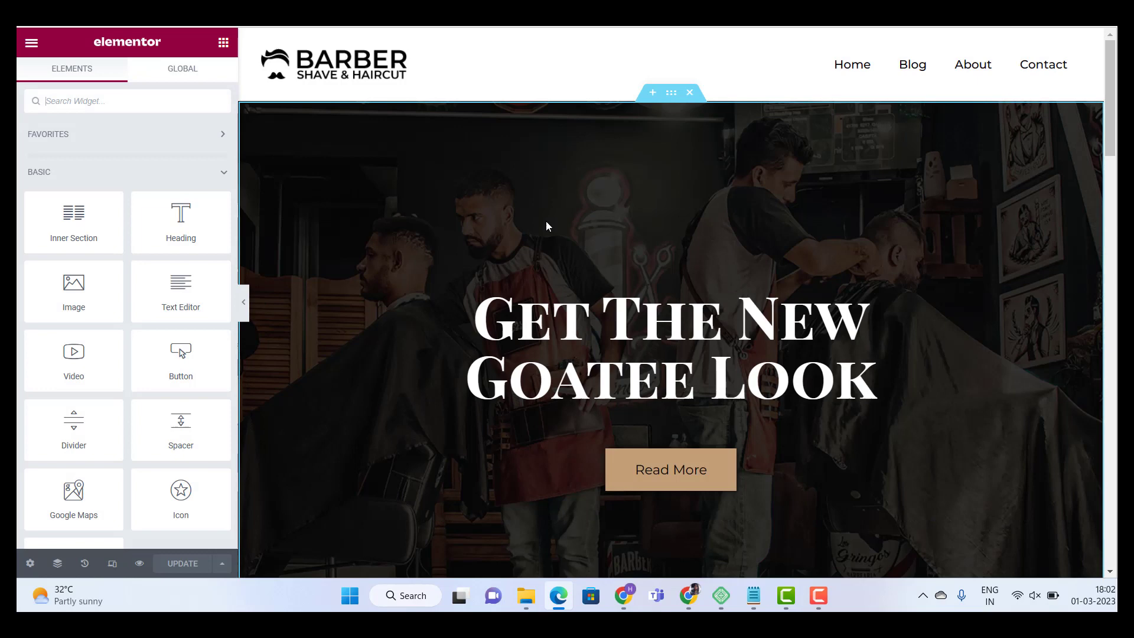
- Replace the hero title 'Get The New Goatee Look' with 'john hair salon'
{"action": "scroll", "coordinate": [546, 226], "scroll_direction": "down", "scroll_amount": 1}
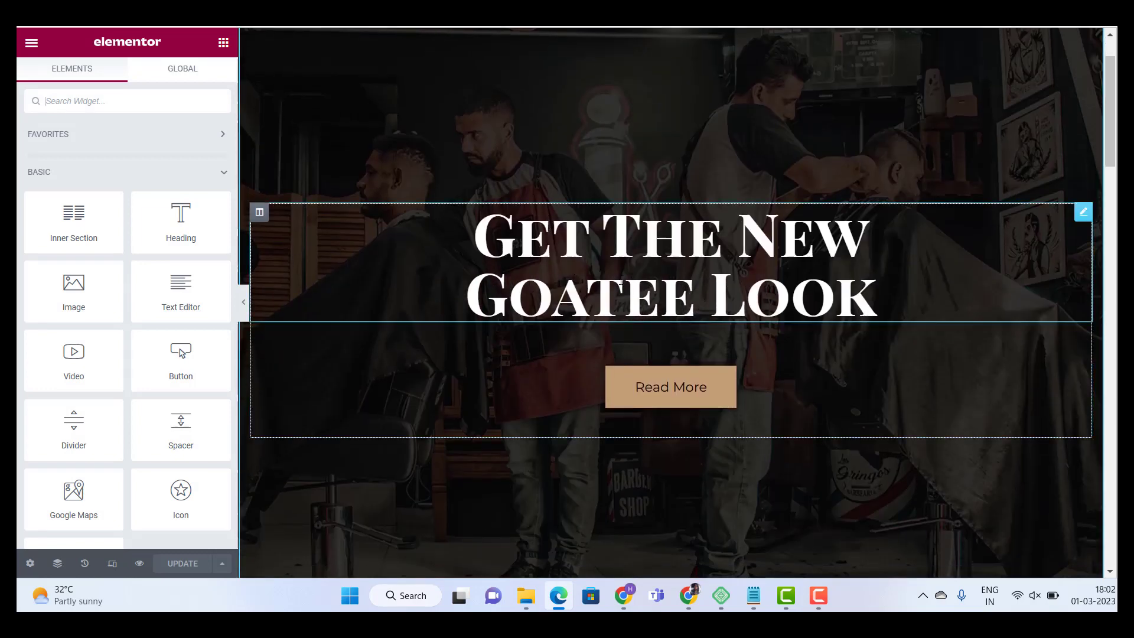
{"action": "scroll", "coordinate": [568, 256], "scroll_direction": "up", "scroll_amount": 1}
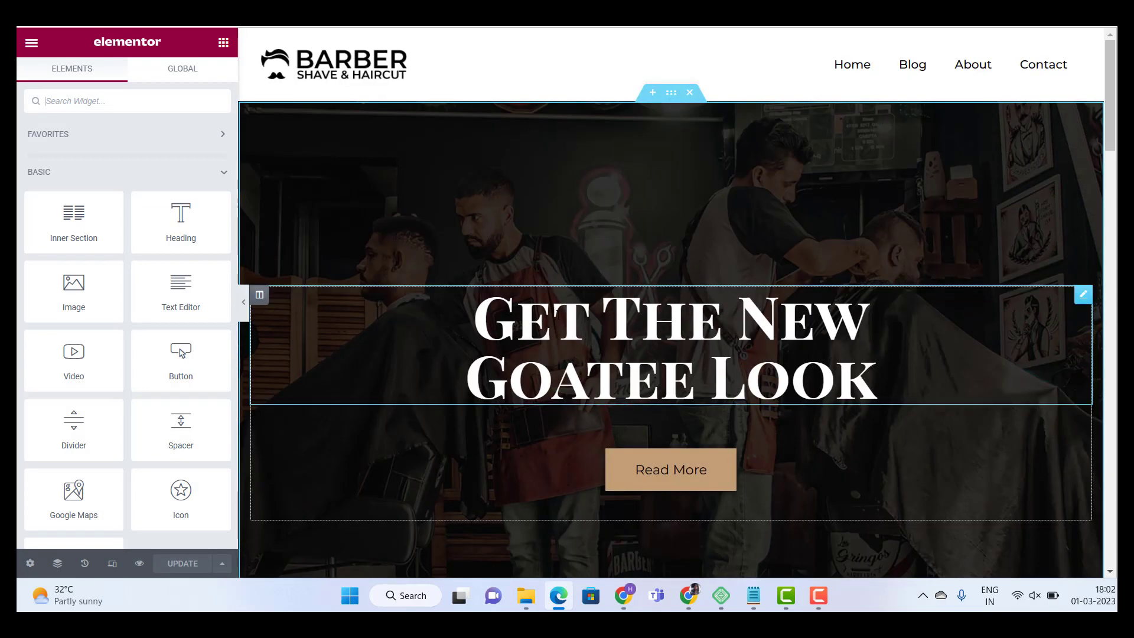
{"action": "left_click", "coordinate": [554, 319]}
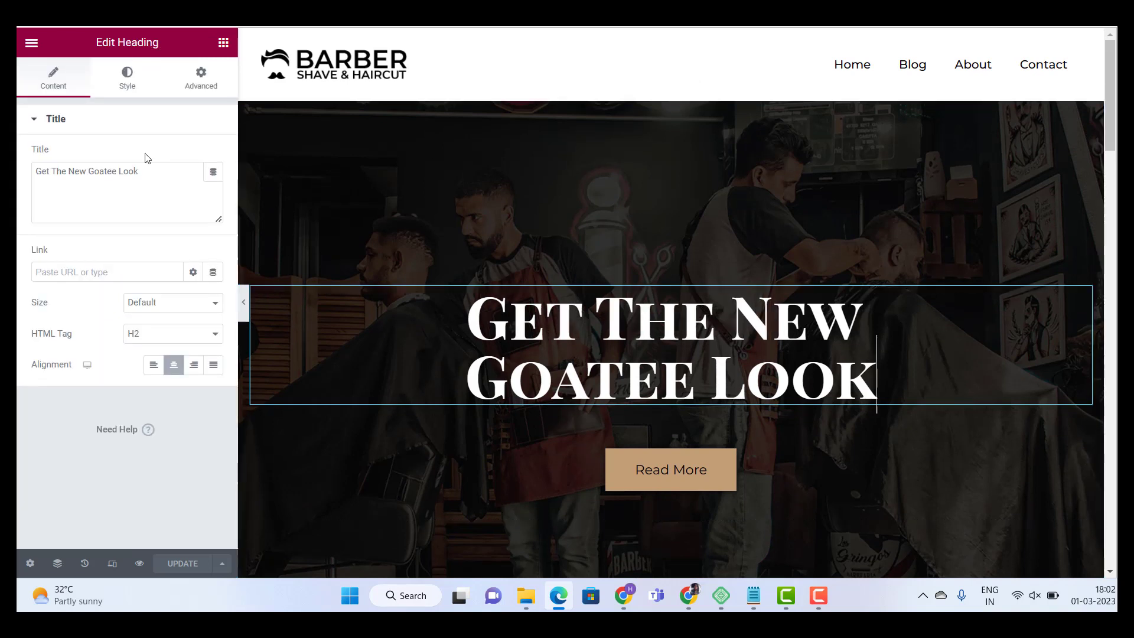
{"action": "left_click", "coordinate": [153, 172]}
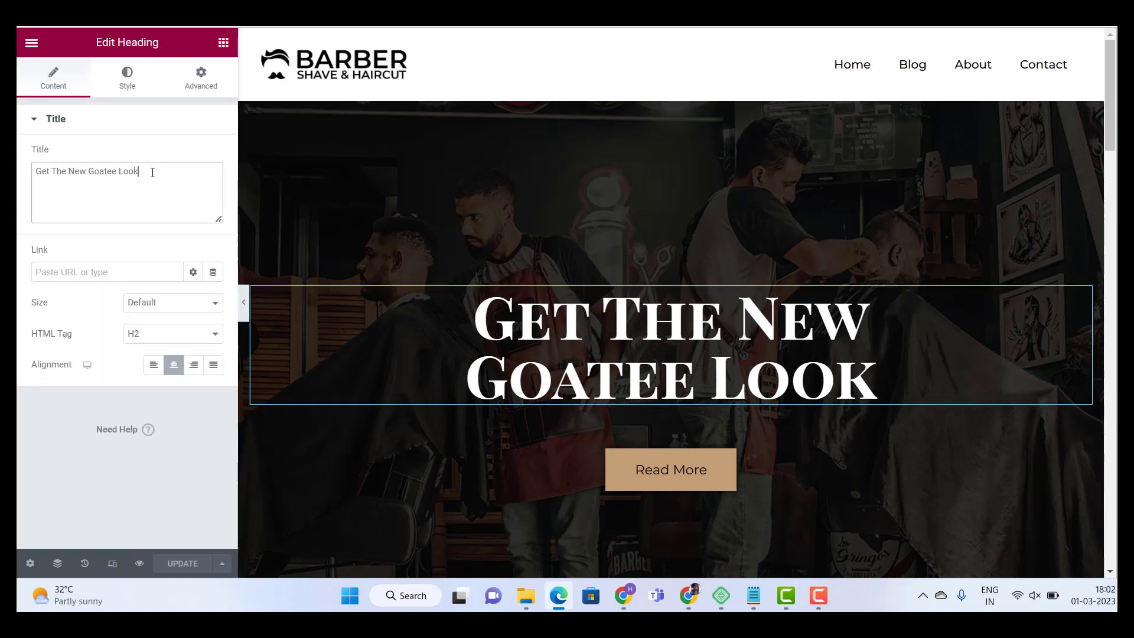
{"action": "key", "text": "BackSpace"}
{"action": "key", "text": "BackSpace"}
{"action": "key", "text": "BackSpace"}
{"action": "key", "text": "BackSpace"}
{"action": "key", "text": "BackSpace"}
{"action": "key", "text": "BackSpace"}
{"action": "key", "text": "BackSpace"}
{"action": "key", "text": "BackSpace"}
{"action": "key", "text": "BackSpace"}
{"action": "key", "text": "BackSpace"}
{"action": "key", "text": "BackSpace"}
{"action": "key", "text": "BackSpace"}
{"action": "key", "text": "BackSpace"}
{"action": "key", "text": "BackSpace"}
{"action": "key", "text": "BackSpace"}
{"action": "key", "text": "BackSpace"}
{"action": "key", "text": "BackSpace"}
{"action": "key", "text": "BackSpace"}
{"action": "key", "text": "BackSpace"}
{"action": "key", "text": "BackSpace"}
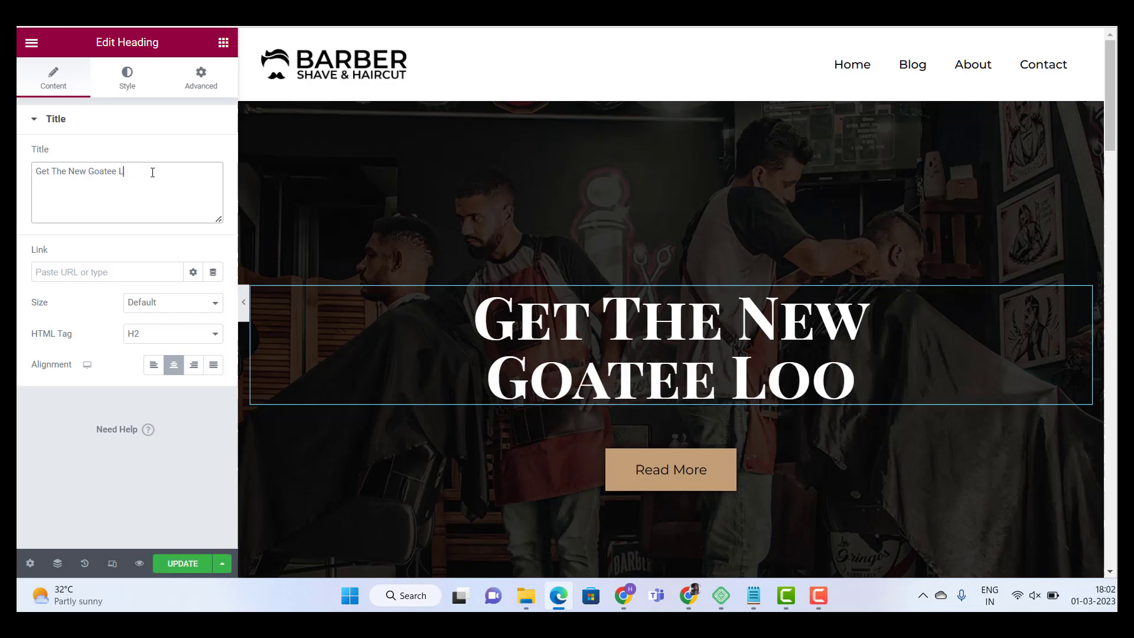
{"action": "type", "text": "john th"}
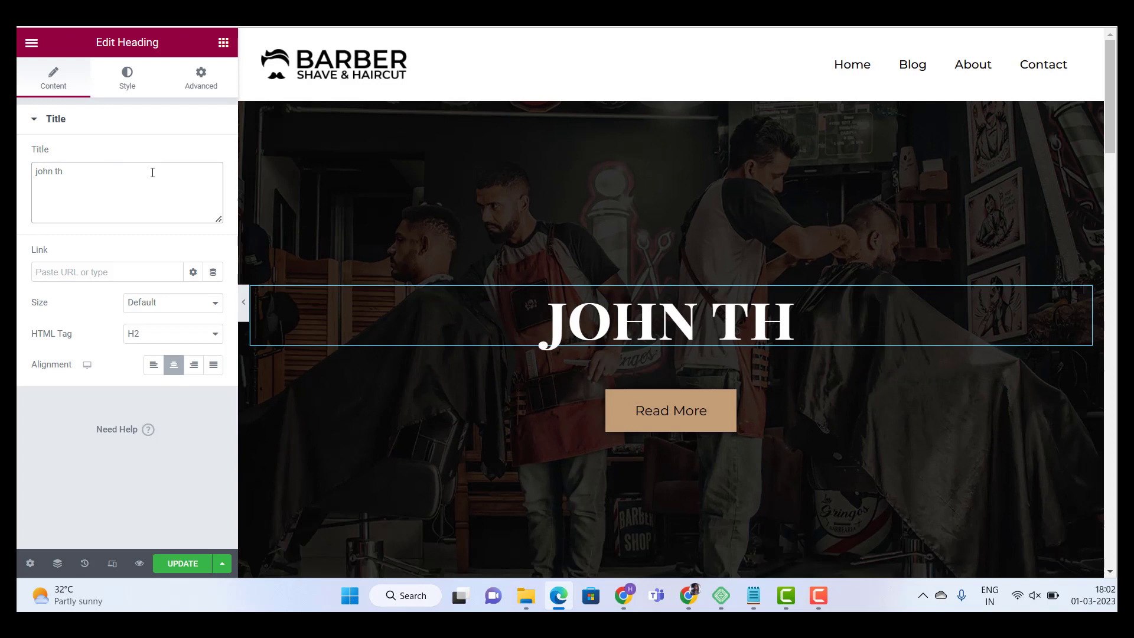
{"action": "key", "text": "BackSpace"}
{"action": "key", "text": "BackSpace"}
{"action": "type", "text": "hai"}
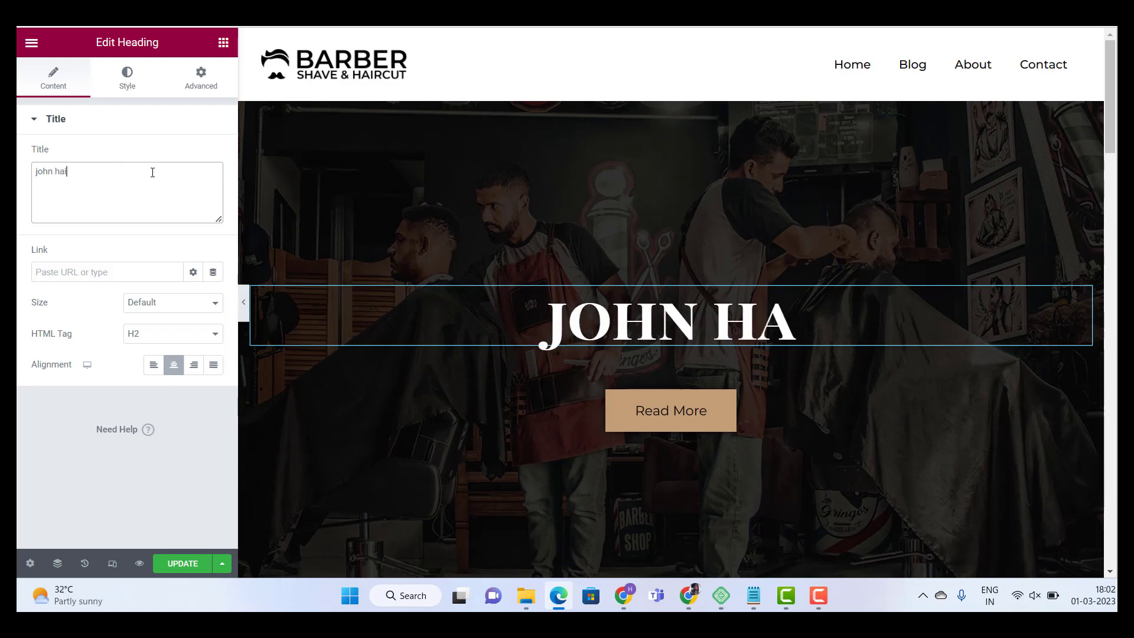
{"action": "type", "text": "r salon"}
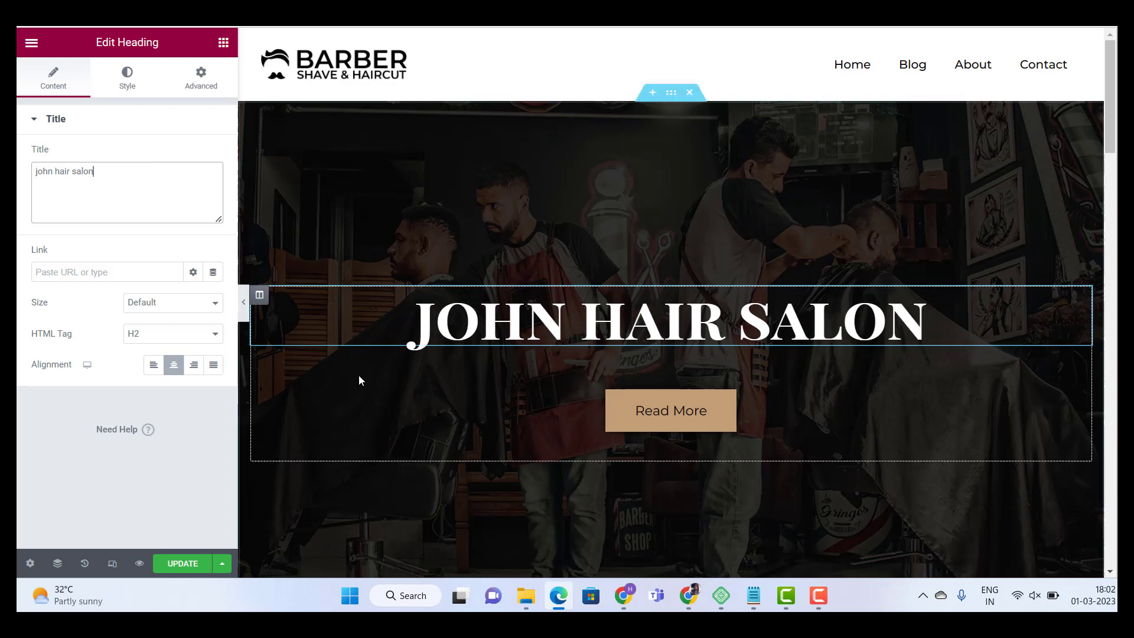
- Change the hero button's text from 'Read More' to 'conatct us'
{"action": "left_click", "coordinate": [627, 401]}
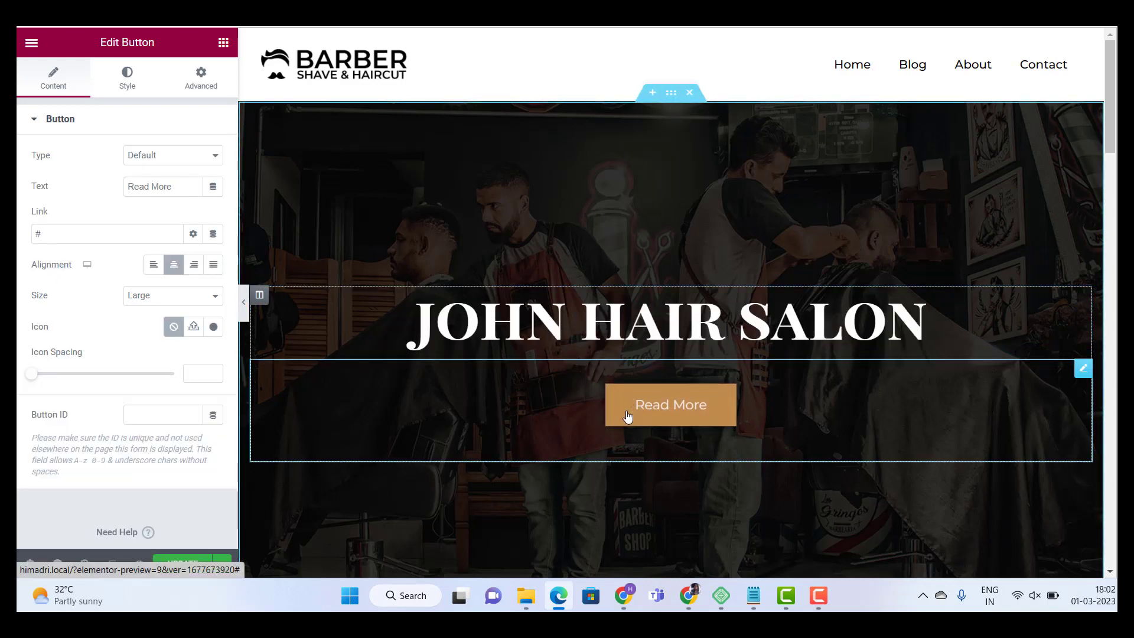
{"action": "left_click", "coordinate": [179, 194]}
{"action": "key", "text": "BackSpace"}
{"action": "key", "text": "BackSpace"}
{"action": "key", "text": "BackSpace"}
{"action": "key", "text": "BackSpace"}
{"action": "key", "text": "BackSpace"}
{"action": "key", "text": "BackSpace"}
{"action": "key", "text": "BackSpace"}
{"action": "key", "text": "BackSpace"}
{"action": "key", "text": "BackSpace"}
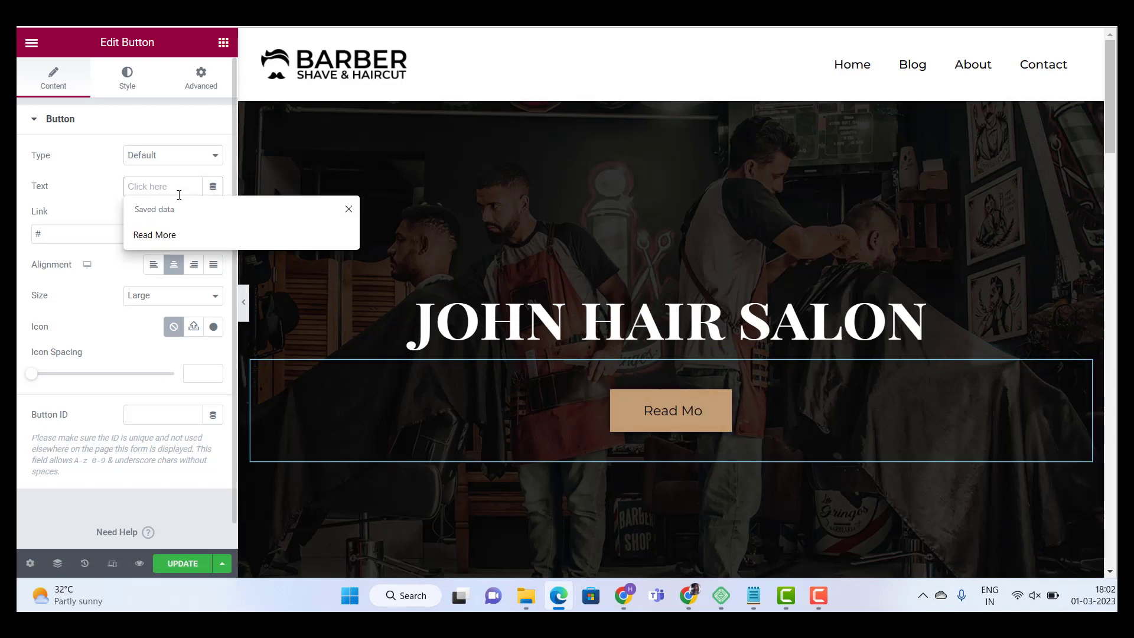
{"action": "type", "text": "conatct us"}
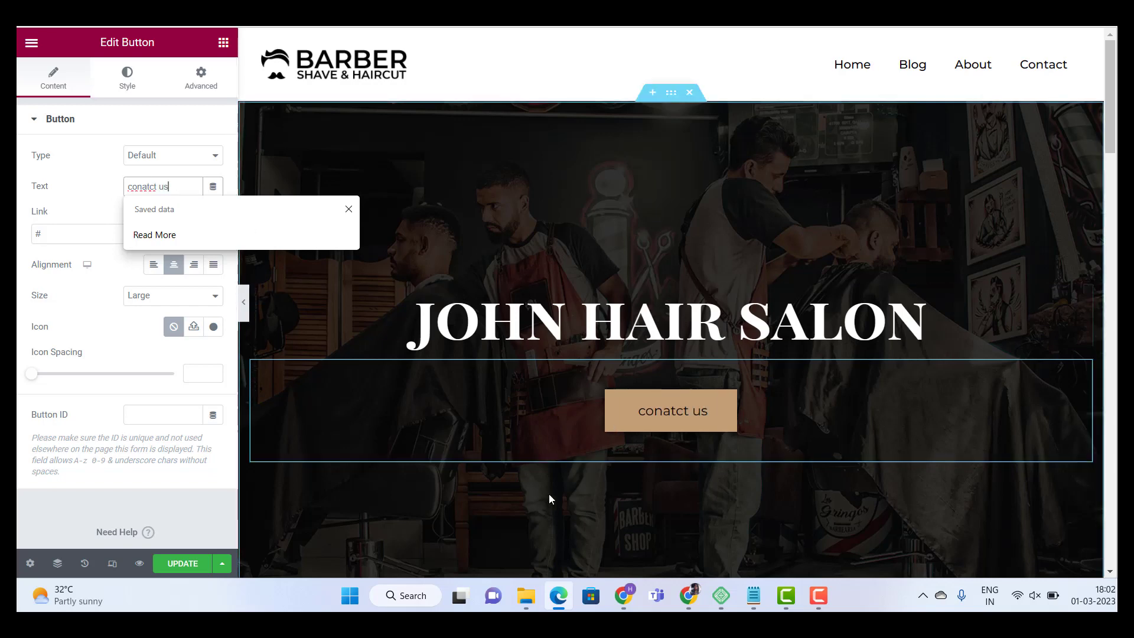
{"action": "left_click", "coordinate": [545, 512]}
{"action": "scroll", "coordinate": [612, 473], "scroll_direction": "down", "scroll_amount": 5}
{"action": "scroll", "coordinate": [612, 468], "scroll_direction": "down", "scroll_amount": 10}
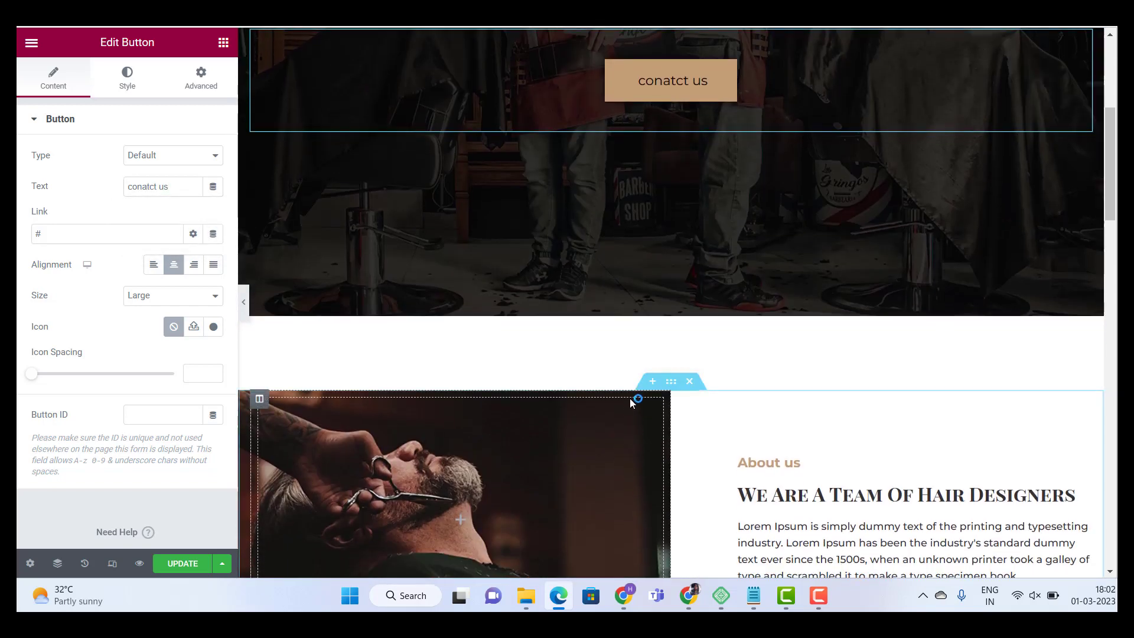
- Set the About us section's Style background image to bs-haircut.jpg from the Media Library
{"action": "scroll", "coordinate": [625, 399], "scroll_direction": "up", "scroll_amount": 8}
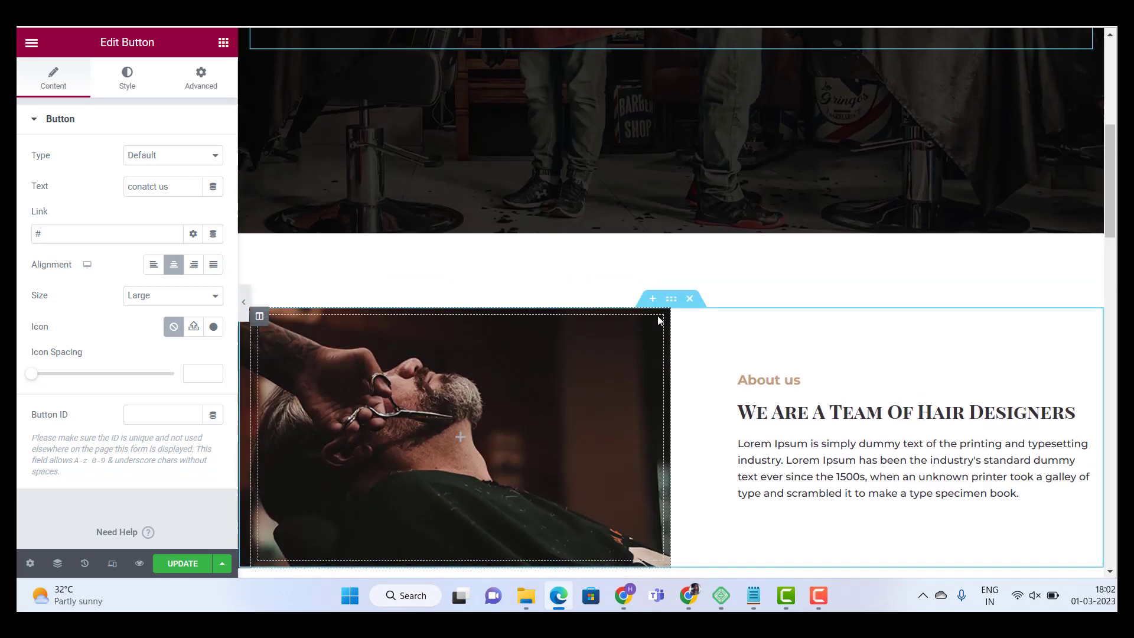
{"action": "left_click", "coordinate": [671, 299]}
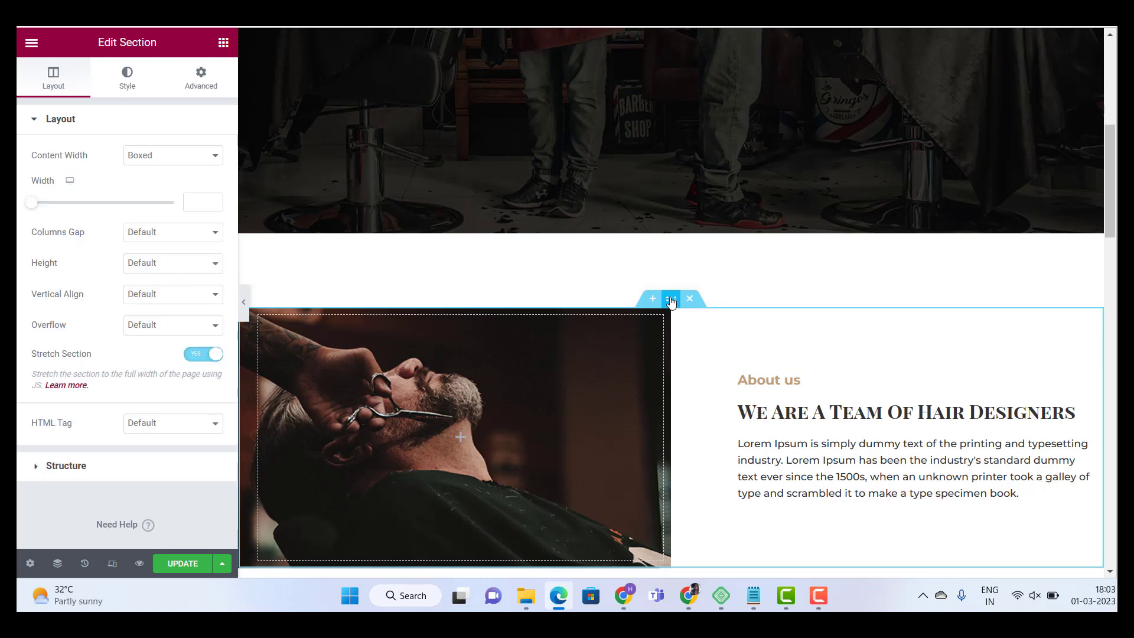
{"action": "left_click", "coordinate": [120, 93]}
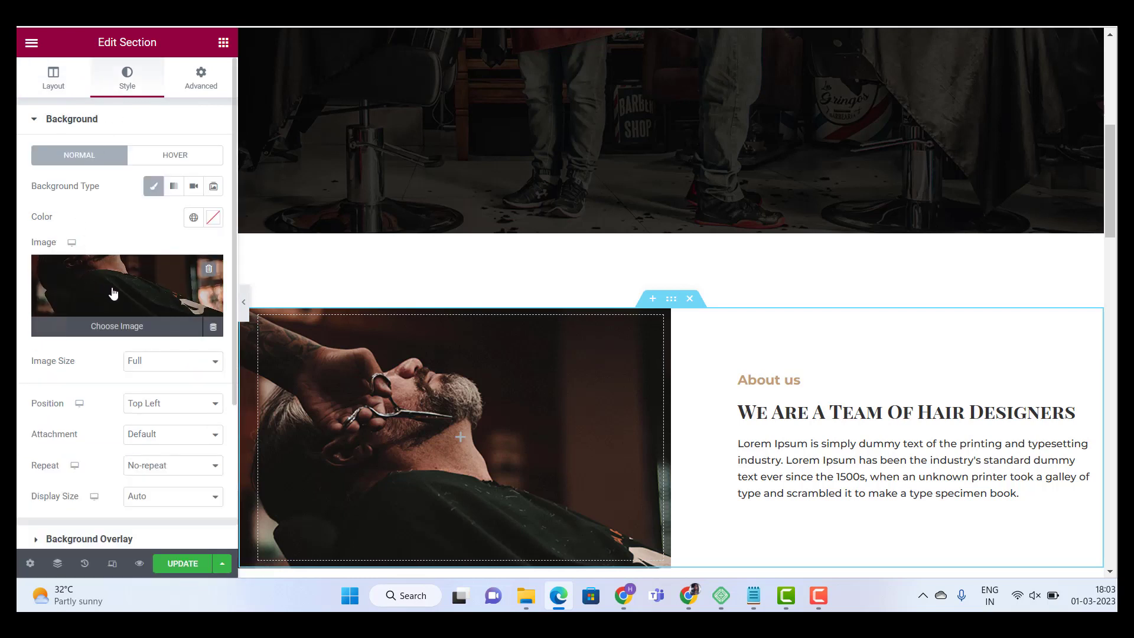
{"action": "mouse_move", "coordinate": [184, 307]}
{"action": "left_click", "coordinate": [104, 327]}
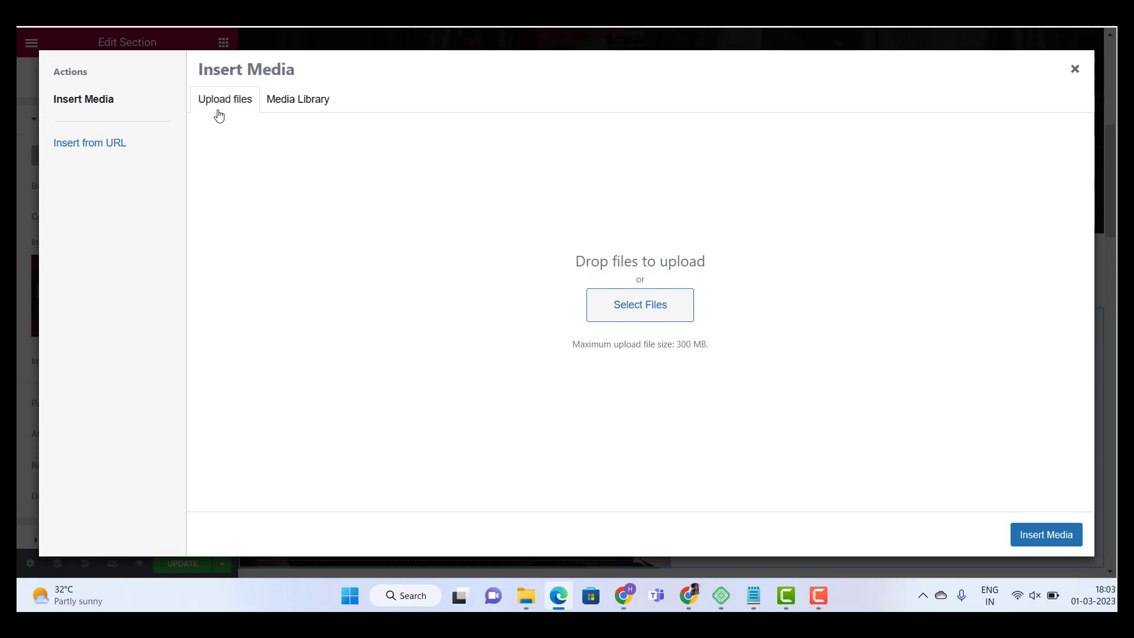
{"action": "left_click", "coordinate": [305, 100]}
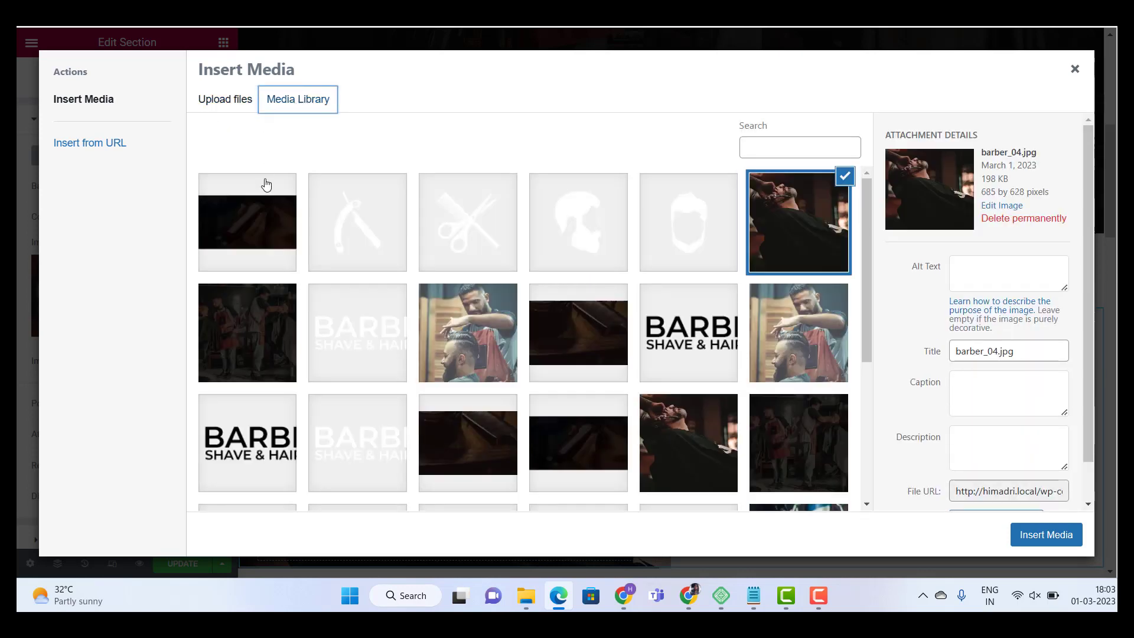
{"action": "scroll", "coordinate": [513, 412], "scroll_direction": "down", "scroll_amount": 4}
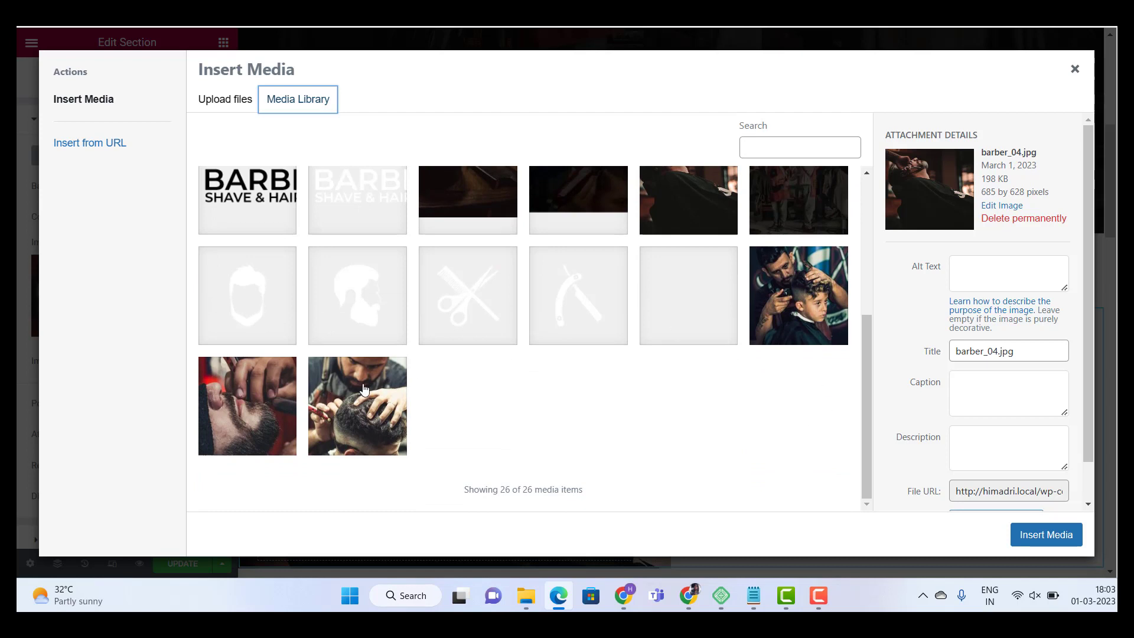
{"action": "left_click", "coordinate": [379, 387]}
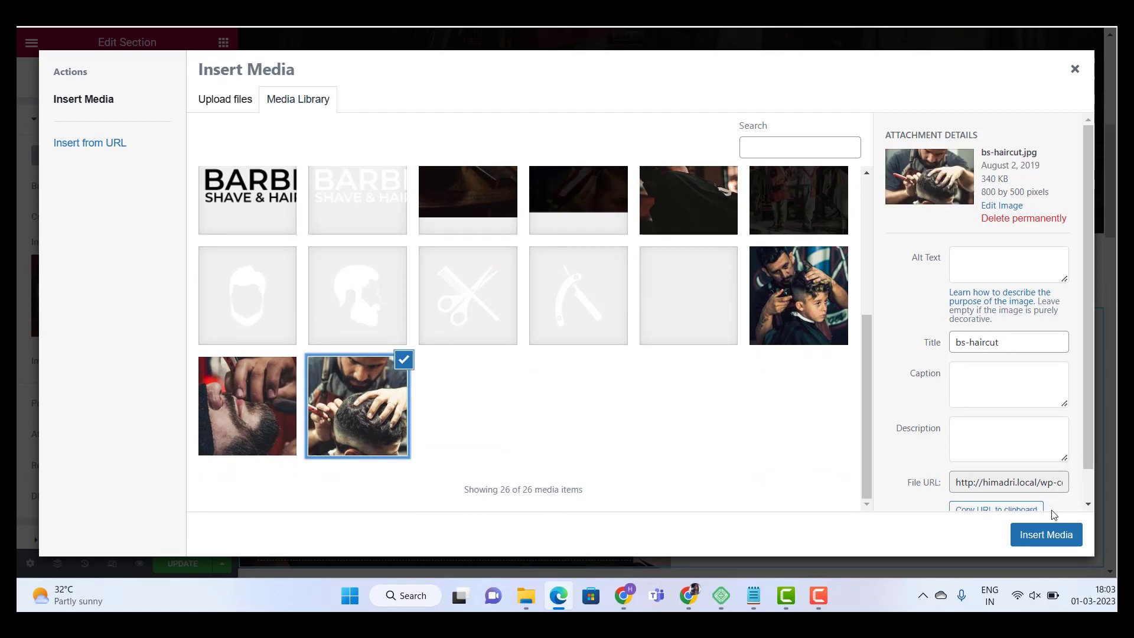
{"action": "left_click", "coordinate": [1029, 535]}
- Select the footer Social Icons widget and expand the Facebook item to edit its Link field
{"action": "scroll", "coordinate": [524, 399], "scroll_direction": "down", "scroll_amount": 3}
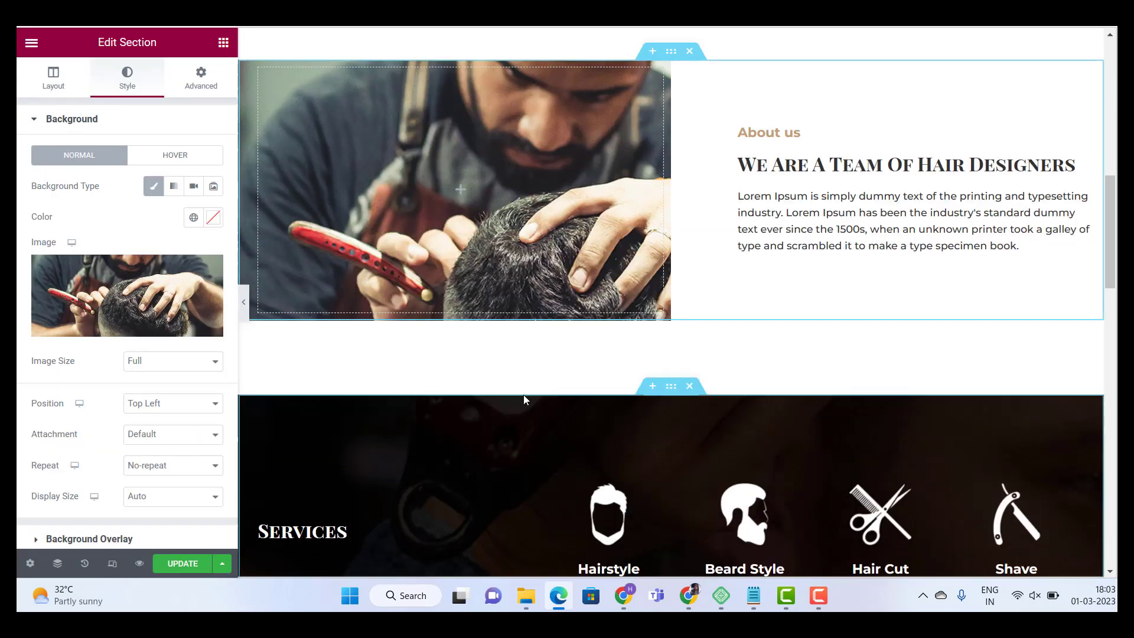
{"action": "scroll", "coordinate": [523, 395], "scroll_direction": "down", "scroll_amount": 7}
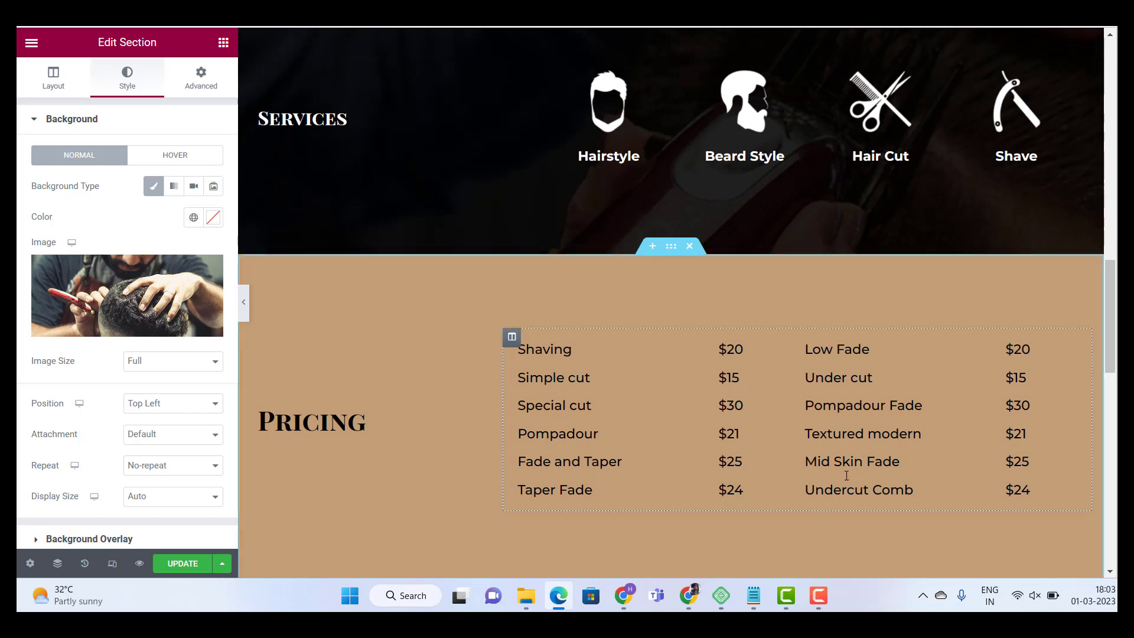
{"action": "scroll", "coordinate": [533, 484], "scroll_direction": "down", "scroll_amount": 10}
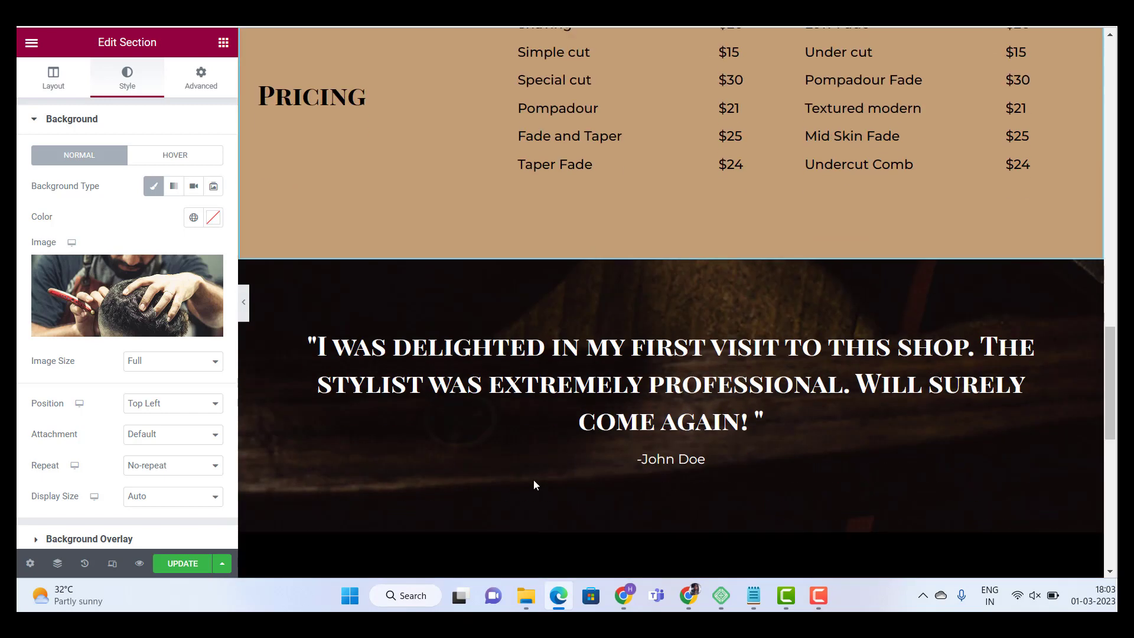
{"action": "scroll", "coordinate": [707, 289], "scroll_direction": "up", "scroll_amount": 6}
{"action": "scroll", "coordinate": [707, 288], "scroll_direction": "down", "scroll_amount": 11}
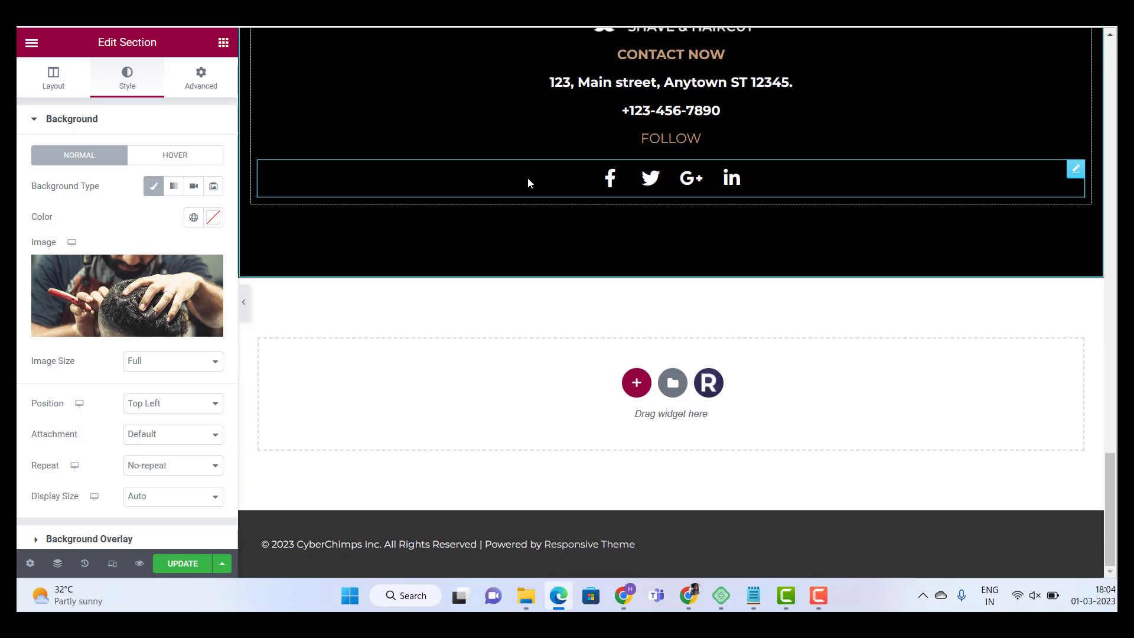
{"action": "left_click", "coordinate": [564, 178]}
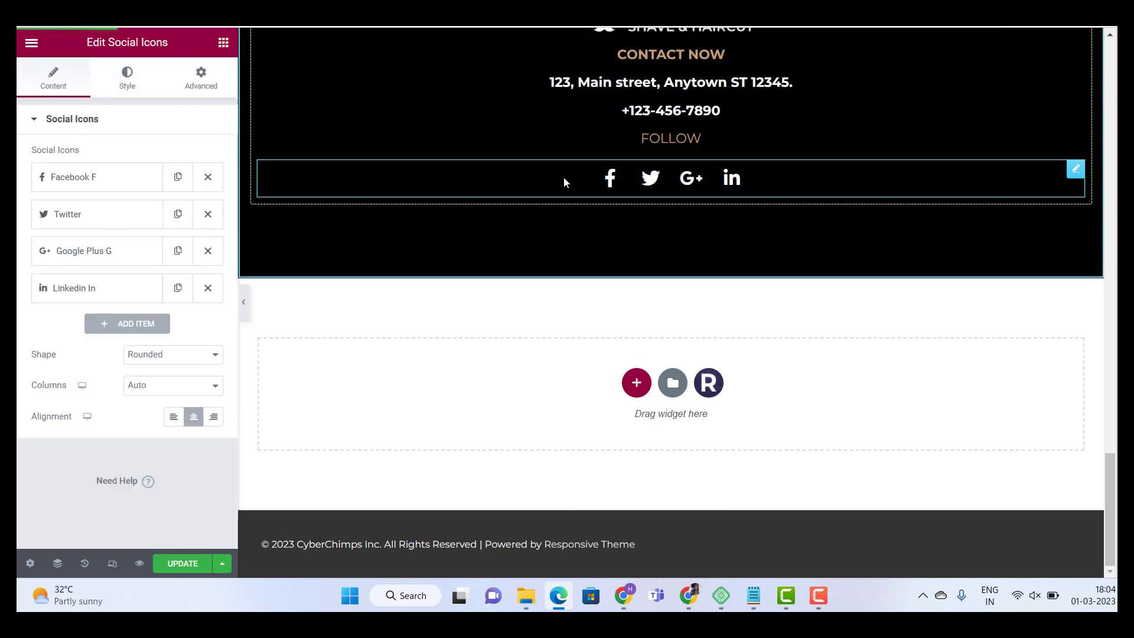
{"action": "left_click", "coordinate": [75, 185]}
{"action": "left_click", "coordinate": [125, 336]}
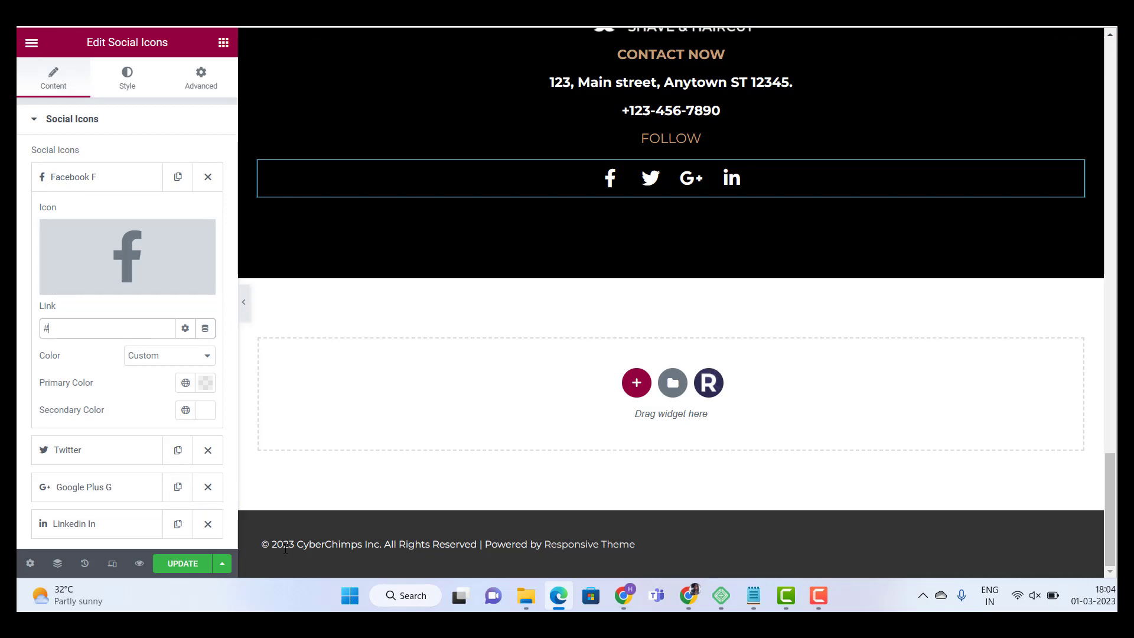
{"action": "scroll", "coordinate": [545, 244], "scroll_direction": "up", "scroll_amount": 15}
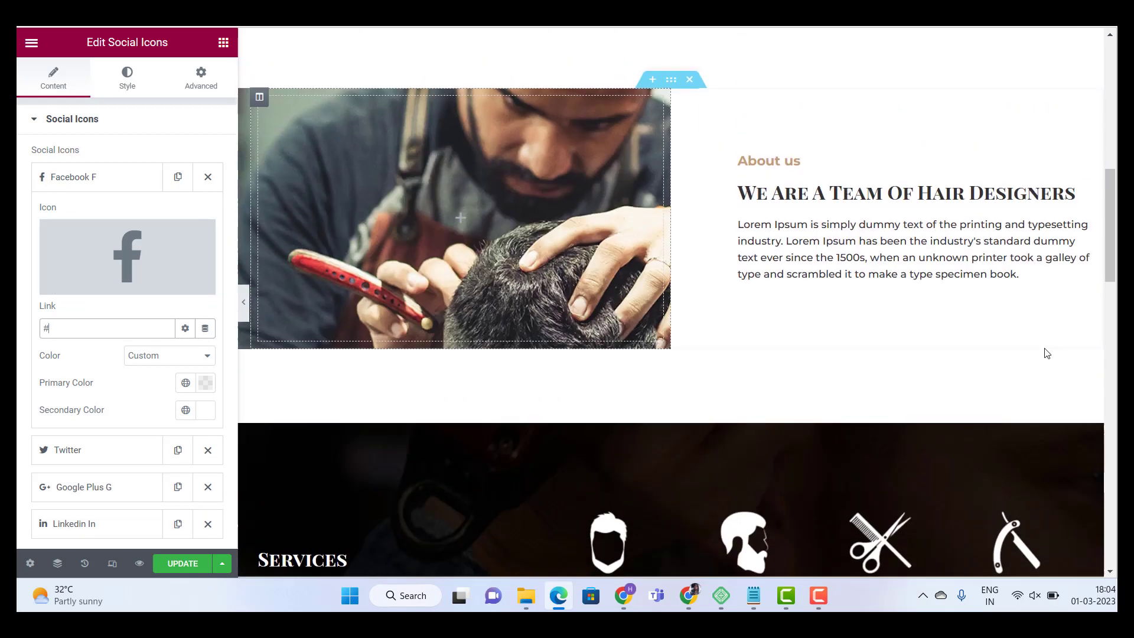
- Save the edited Barber Shop homepage as a draft using Save Draft from the UPDATE options
{"action": "scroll", "coordinate": [717, 316], "scroll_direction": "up", "scroll_amount": 6}
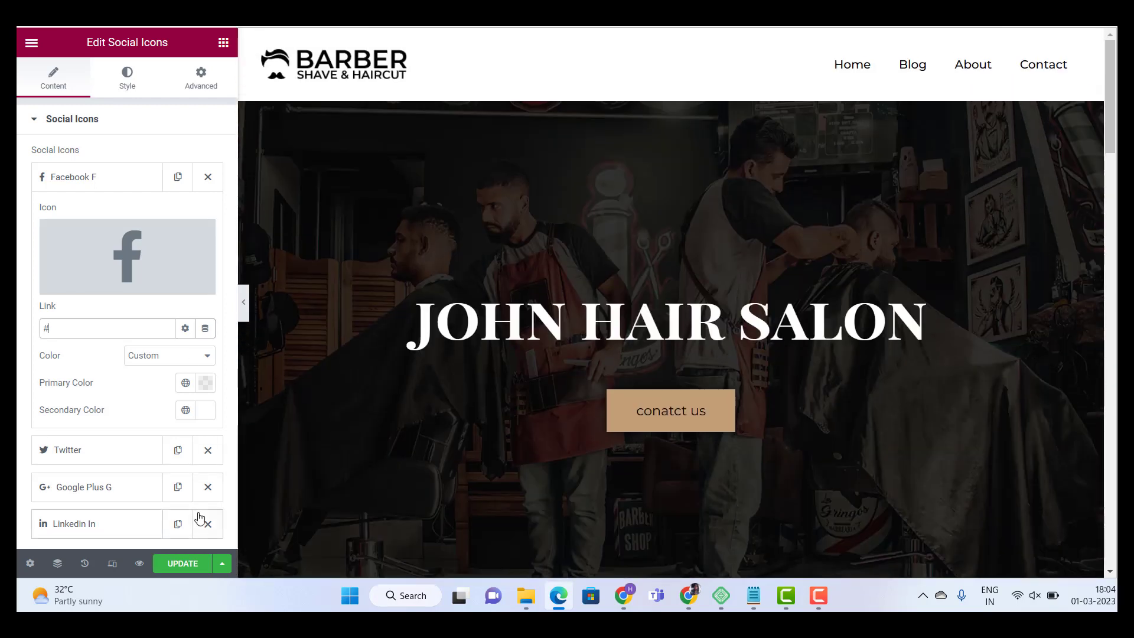
{"action": "left_click", "coordinate": [224, 564]}
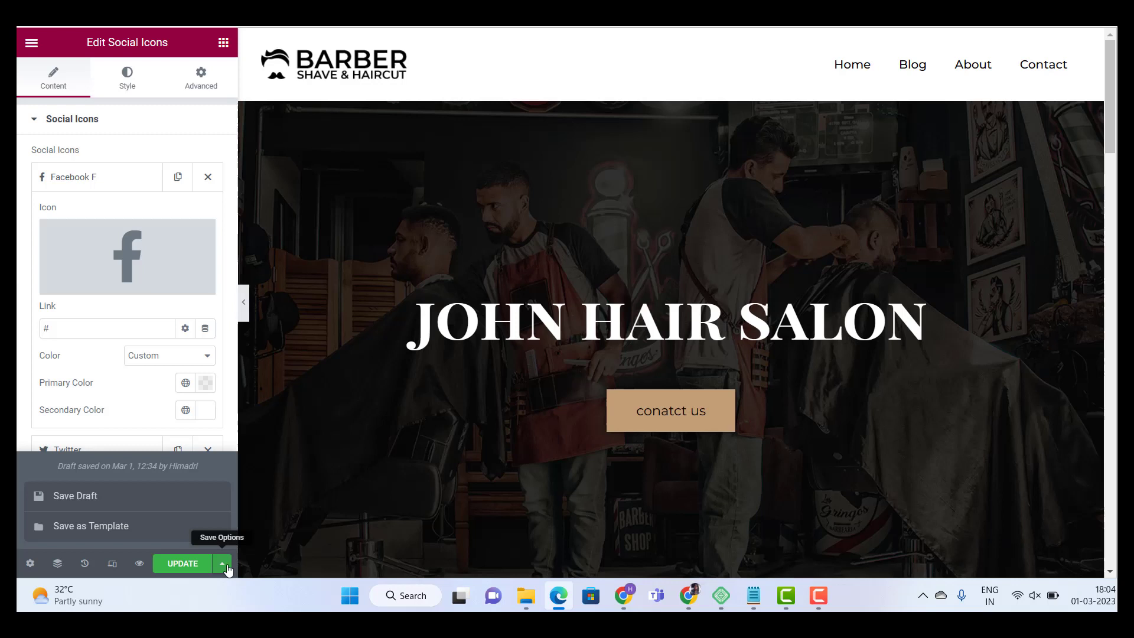
{"action": "left_click", "coordinate": [107, 502]}
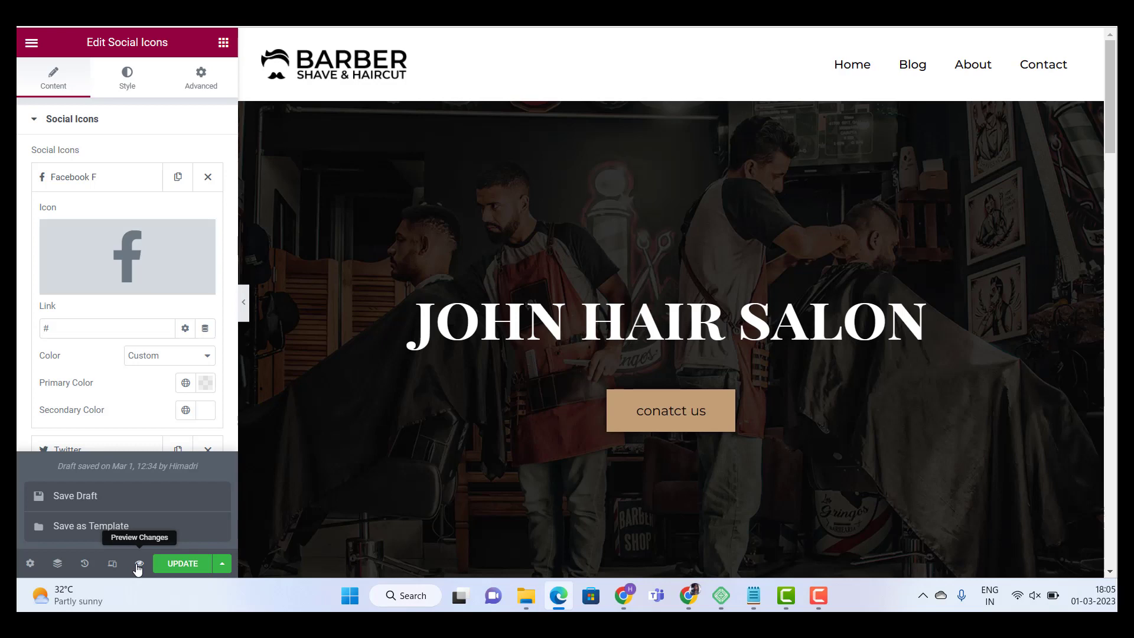
- Preview the draft homepage and scroll past the JOHN HAIR SALON hero to Services and Pricing
{"action": "left_click", "coordinate": [137, 567]}
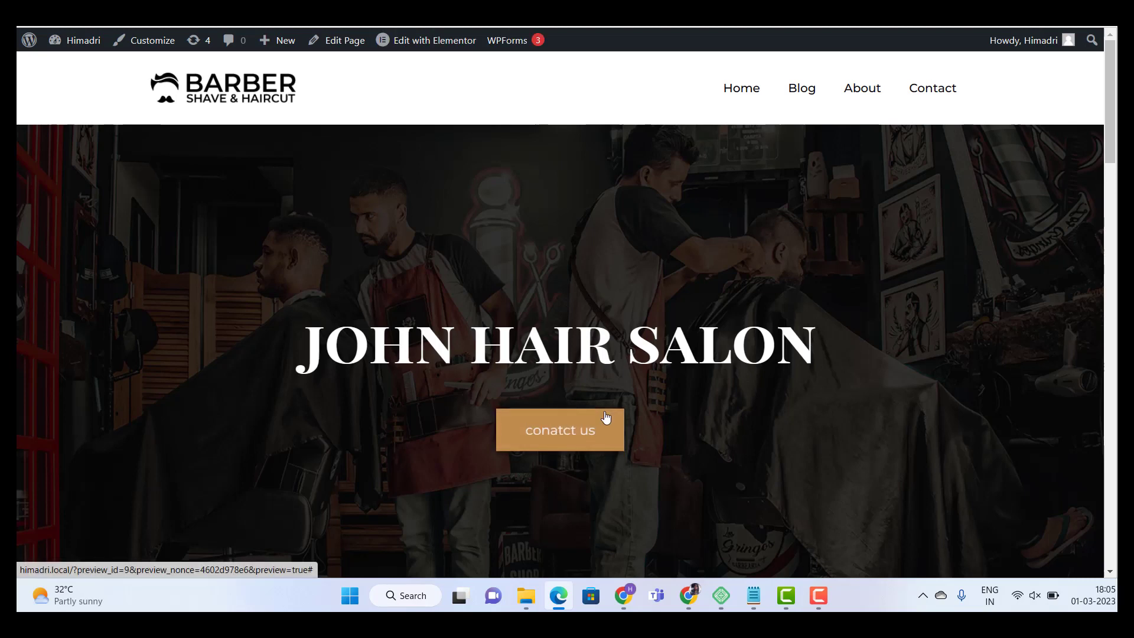
{"action": "scroll", "coordinate": [607, 430], "scroll_direction": "down", "scroll_amount": 6}
{"action": "scroll", "coordinate": [608, 437], "scroll_direction": "down", "scroll_amount": 15}
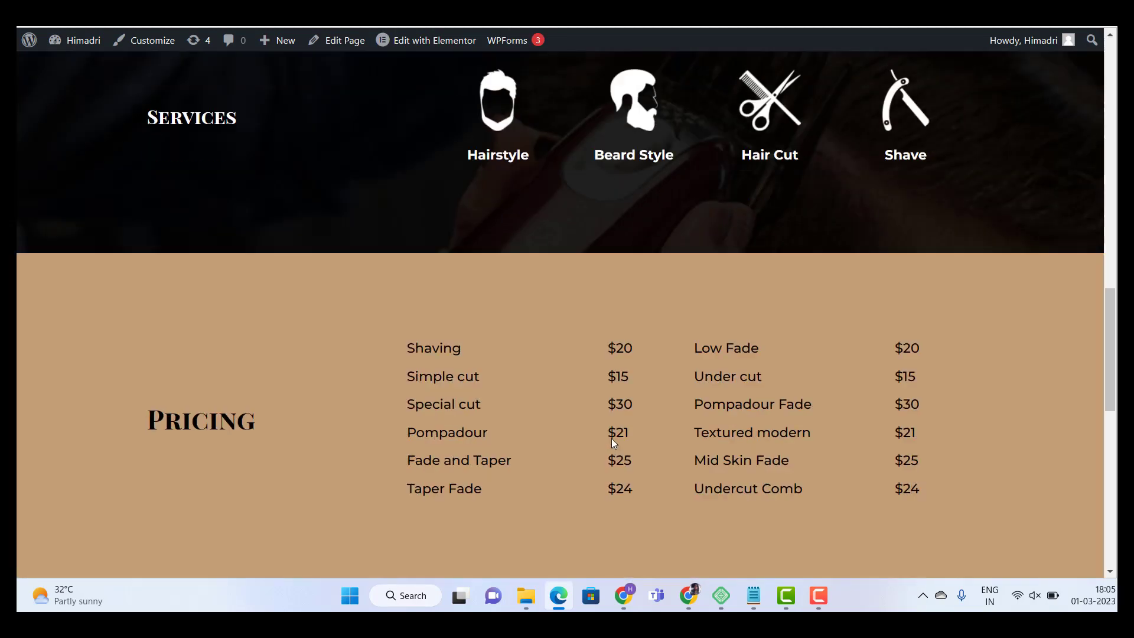